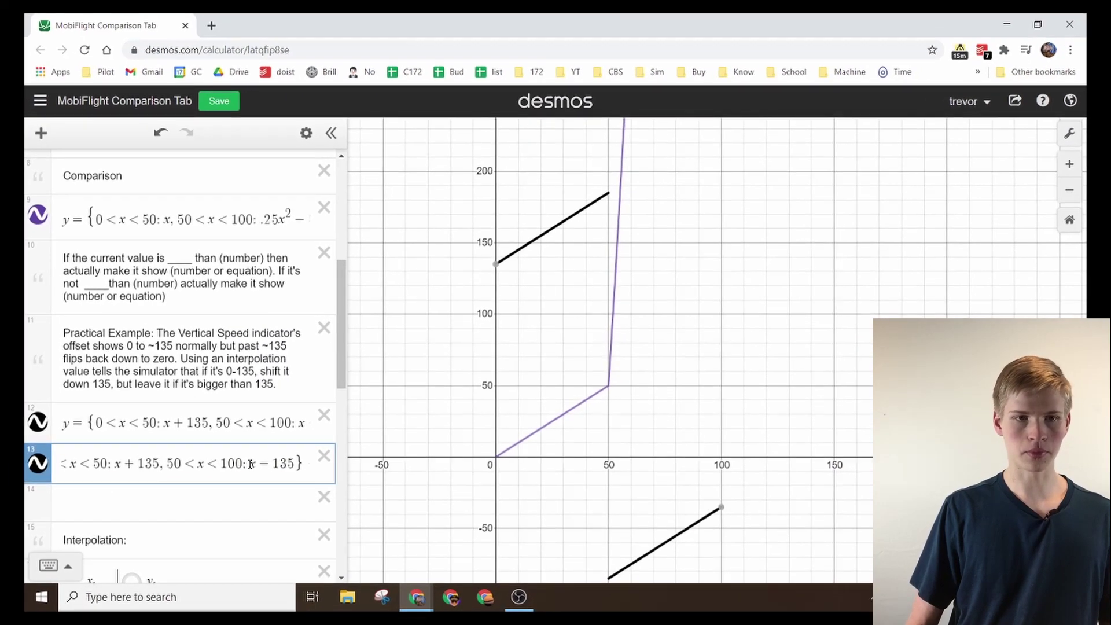
Step: Append +135 to expression 13 so its piecewise graph shifts upward
{"action": "type", "text": "+13"}
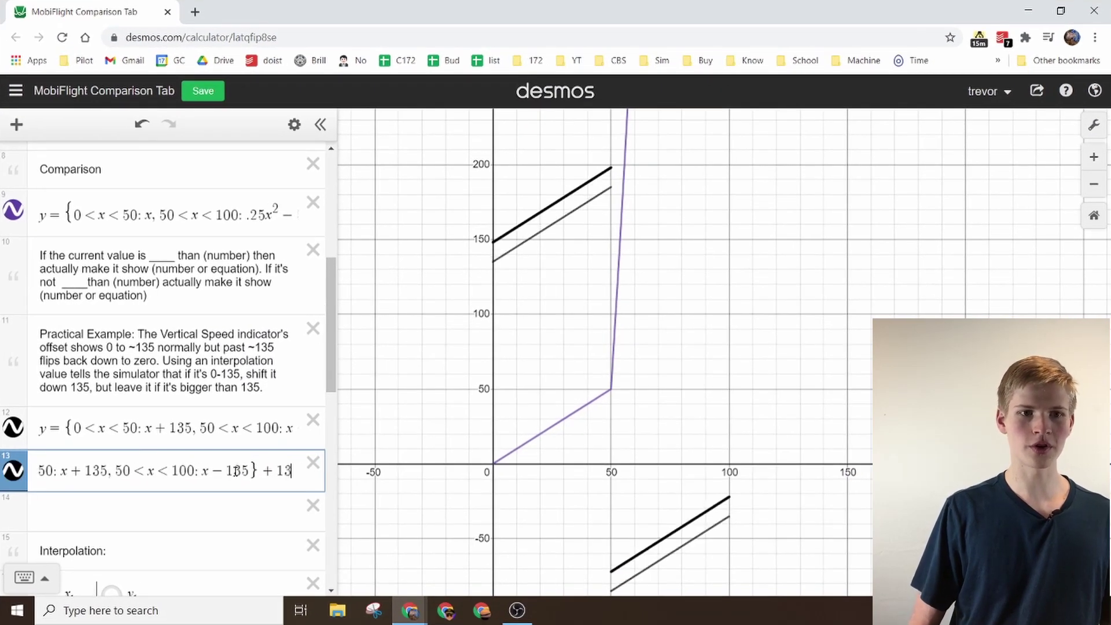
{"action": "type", "text": "5"}
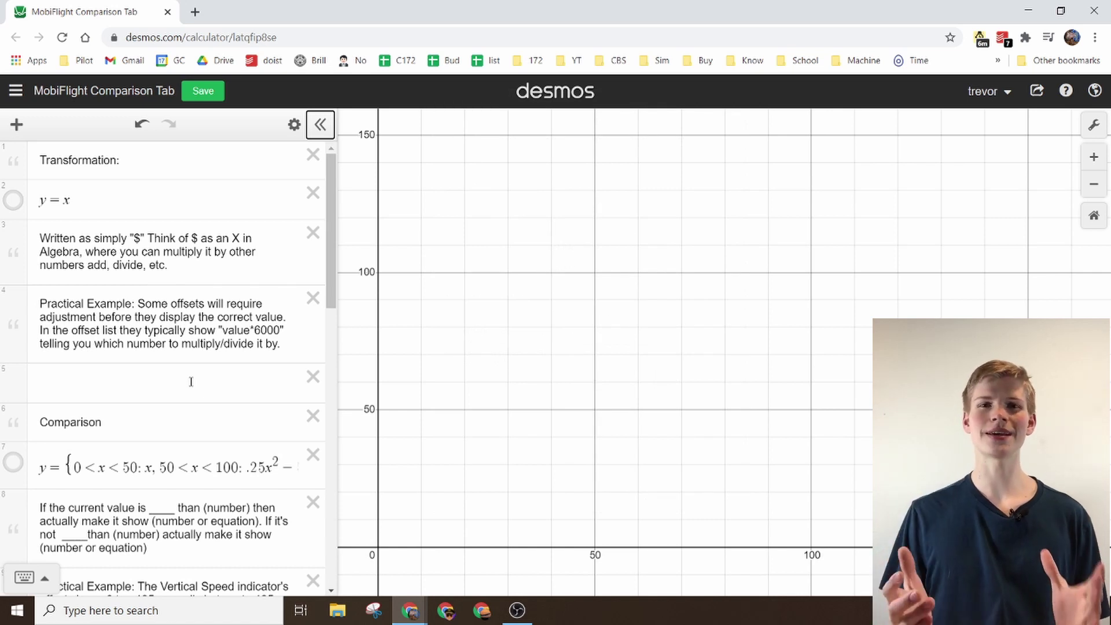
Step: Show the y = x line on the graph
{"action": "left_click", "coordinate": [16, 205]}
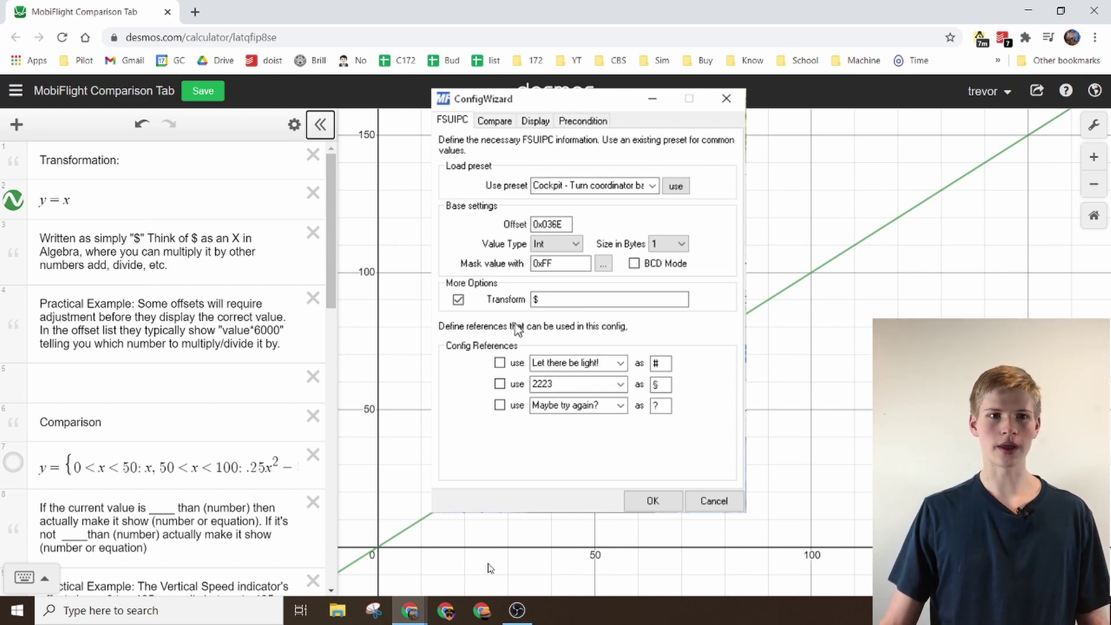
Step: Add a row under y = x reading y = 2x + 7 and mark its y-intercept (0, 7)
{"action": "key", "text": "Escape"}
{"action": "left_click", "coordinate": [87, 385]}
{"action": "key", "text": "Return"}
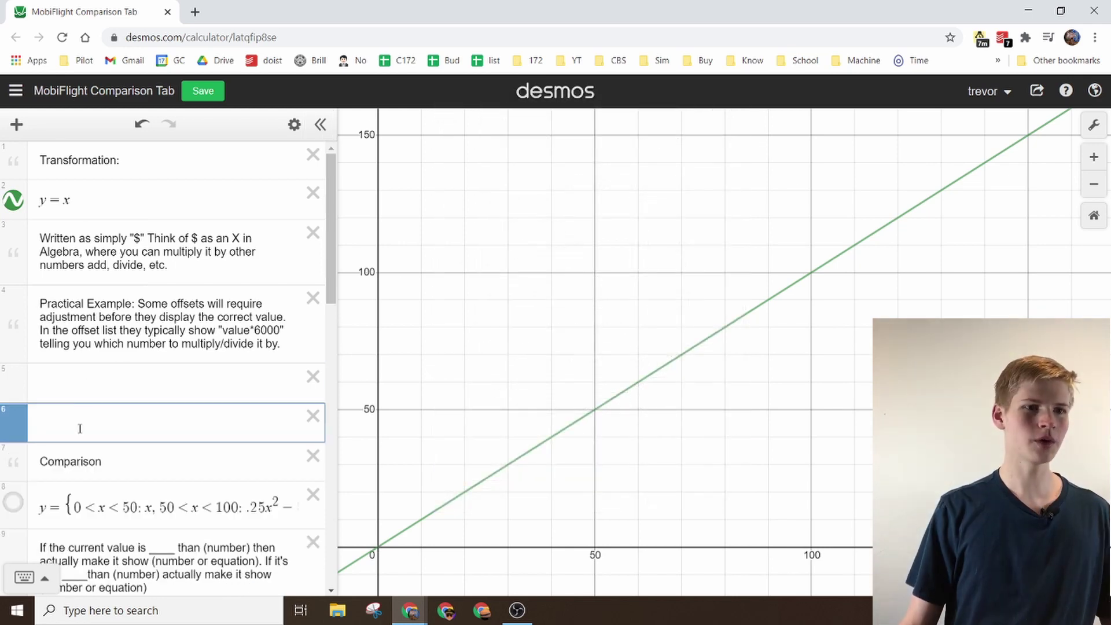
{"action": "left_click_drag", "start_coordinate": [10, 405], "coordinate": [12, 238]}
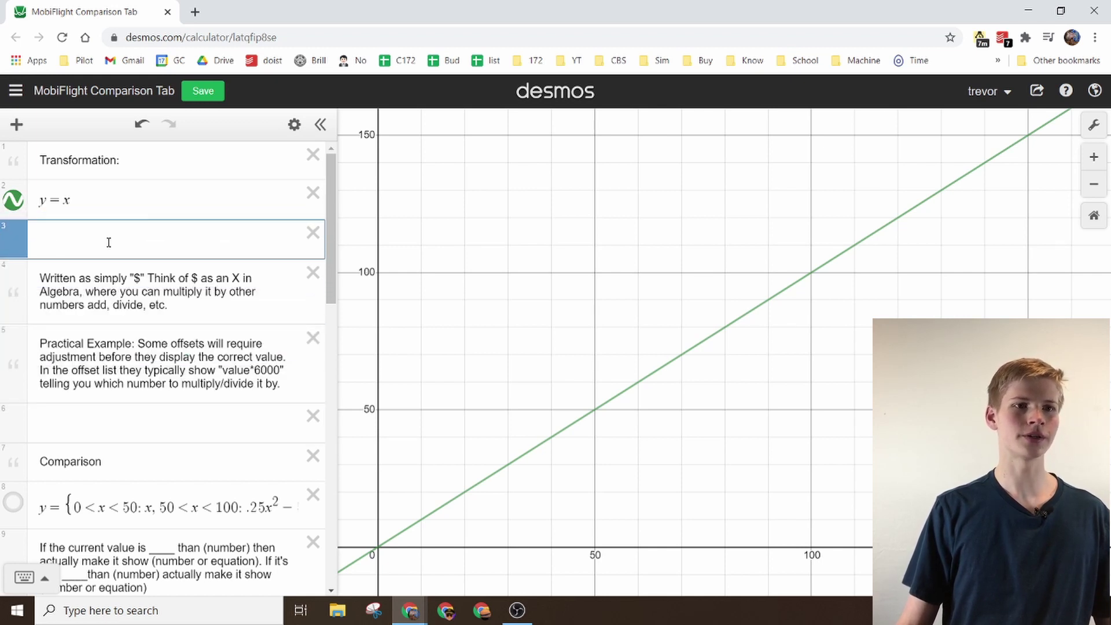
{"action": "type", "text": "y="}
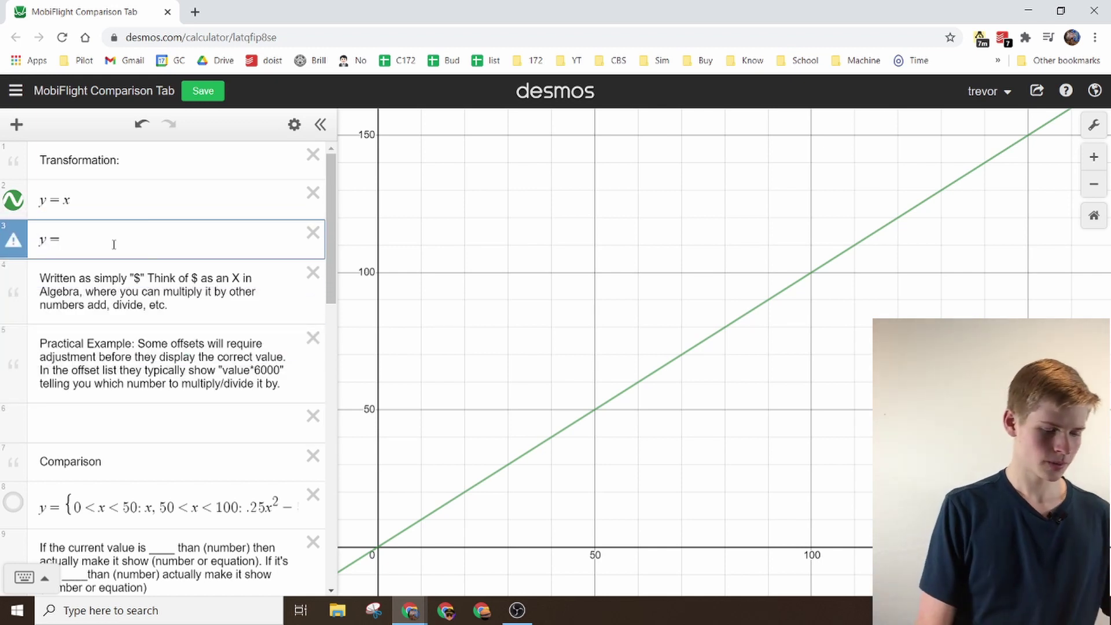
{"action": "type", "text": "x"}
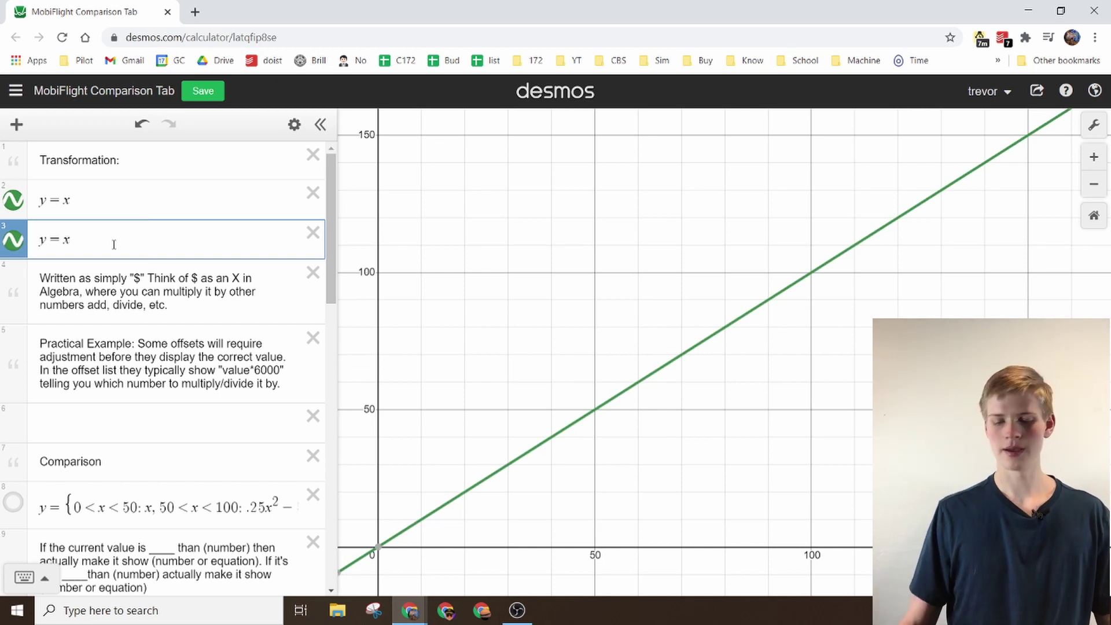
{"action": "key", "text": "Left"}
{"action": "type", "text": "2"}
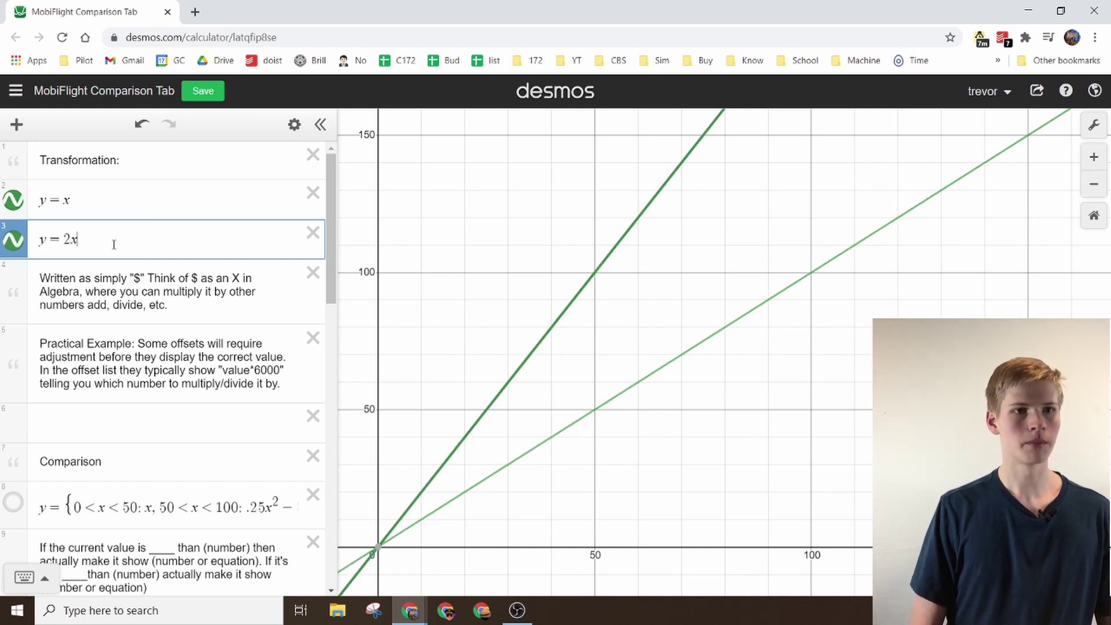
{"action": "key", "text": "Right"}
{"action": "type", "text": "+7"}
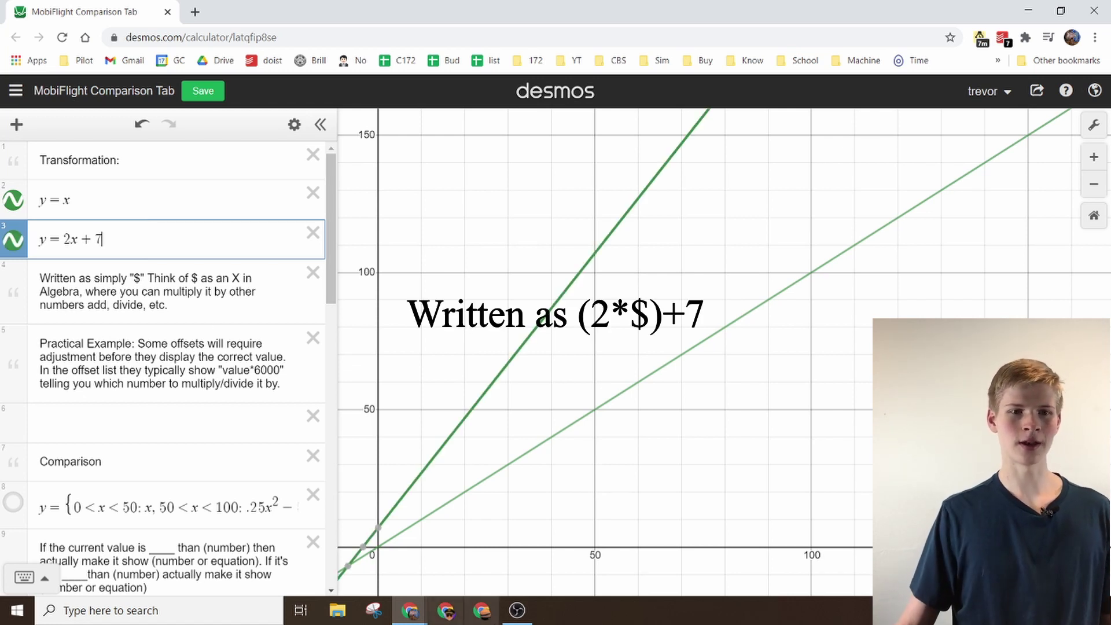
{"action": "left_click", "coordinate": [379, 528]}
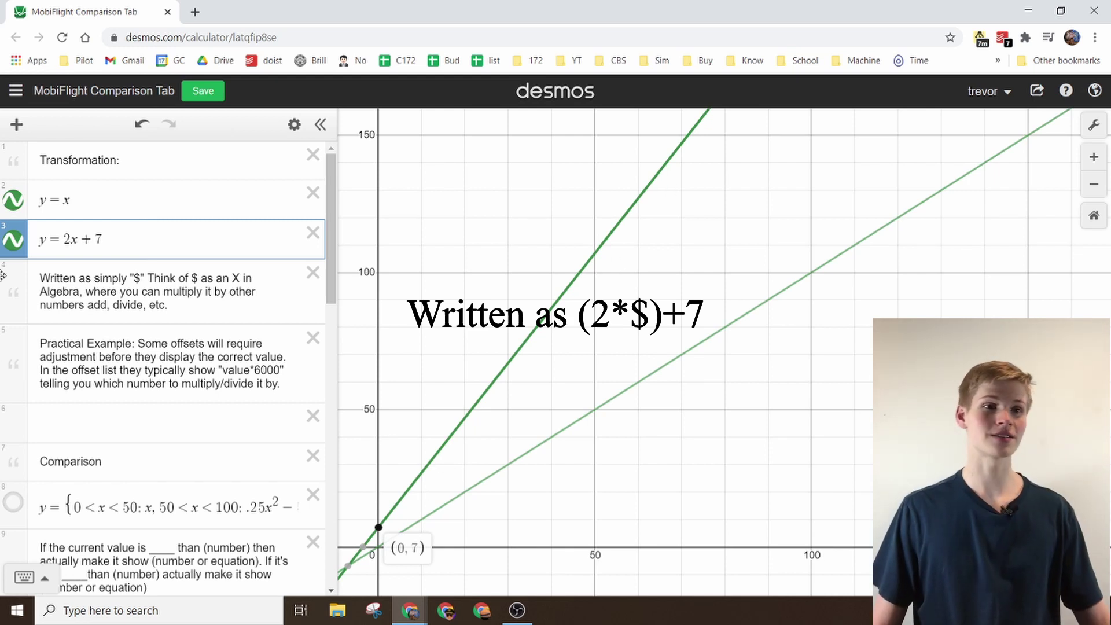
Step: Try editing the y = 2x + 7 expression, then undo back to y = 2x + 7
{"action": "left_click", "coordinate": [75, 237]}
{"action": "left_click_drag", "start_coordinate": [77, 237], "coordinate": [68, 236]}
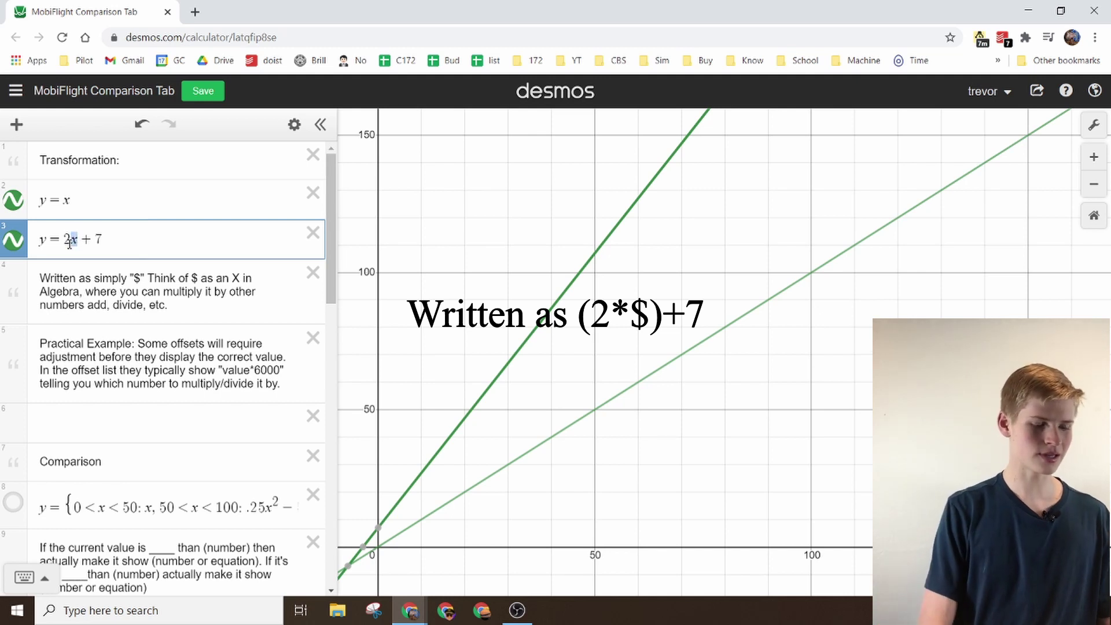
{"action": "type", "text": "$"}
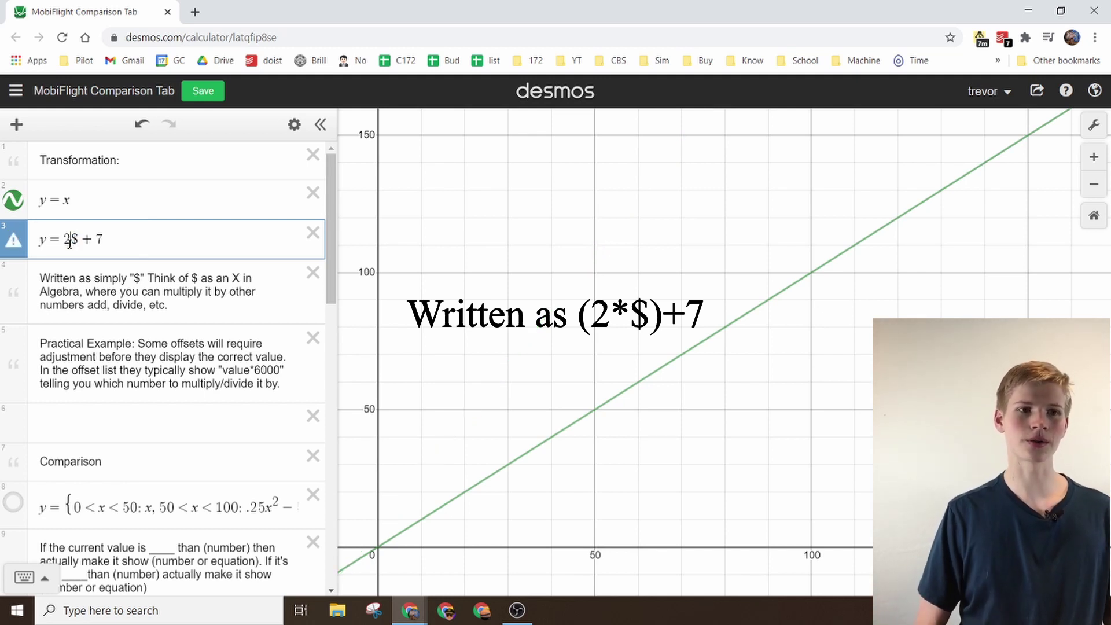
{"action": "key", "text": "Left"}
{"action": "key", "text": "Left"}
{"action": "key", "text": "BackSpace"}
{"action": "key", "text": "BackSpace"}
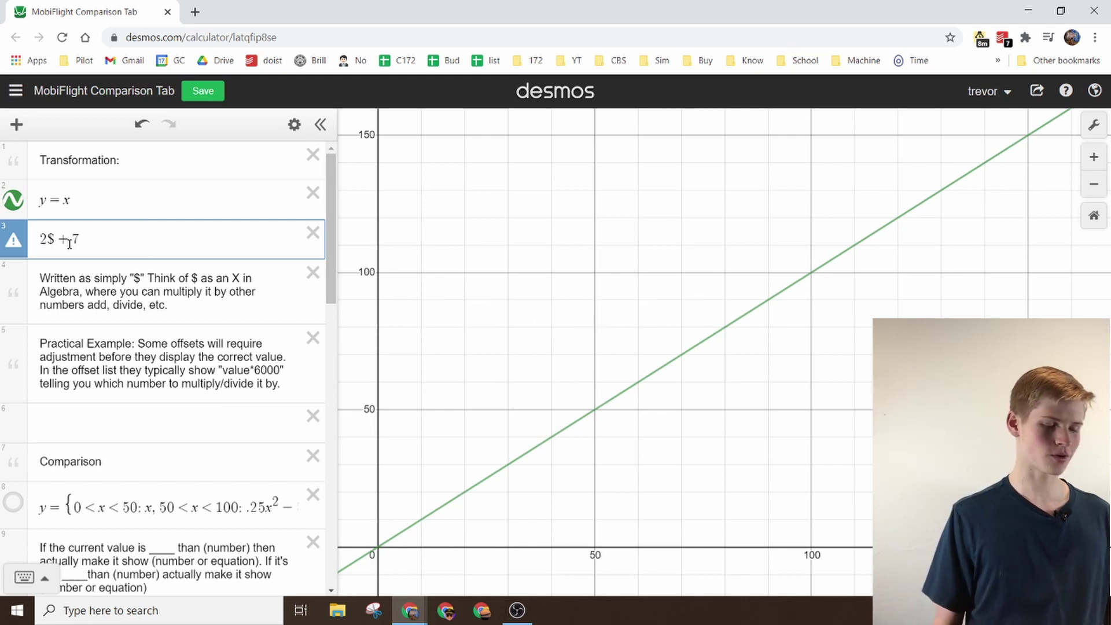
{"action": "key", "text": "ctrl+z"}
{"action": "key", "text": "ctrl+z"}
{"action": "key", "text": "ctrl+z"}
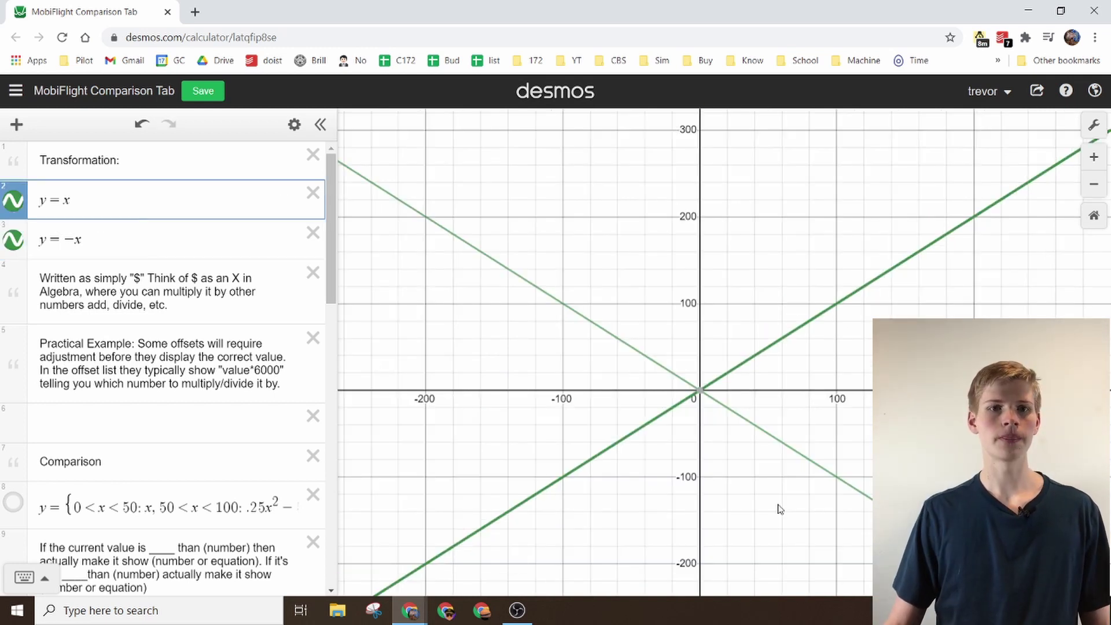
Step: Change the second expression to y = −x + 50, then hide its line
{"action": "left_click_drag", "start_coordinate": [776, 509], "coordinate": [618, 575]}
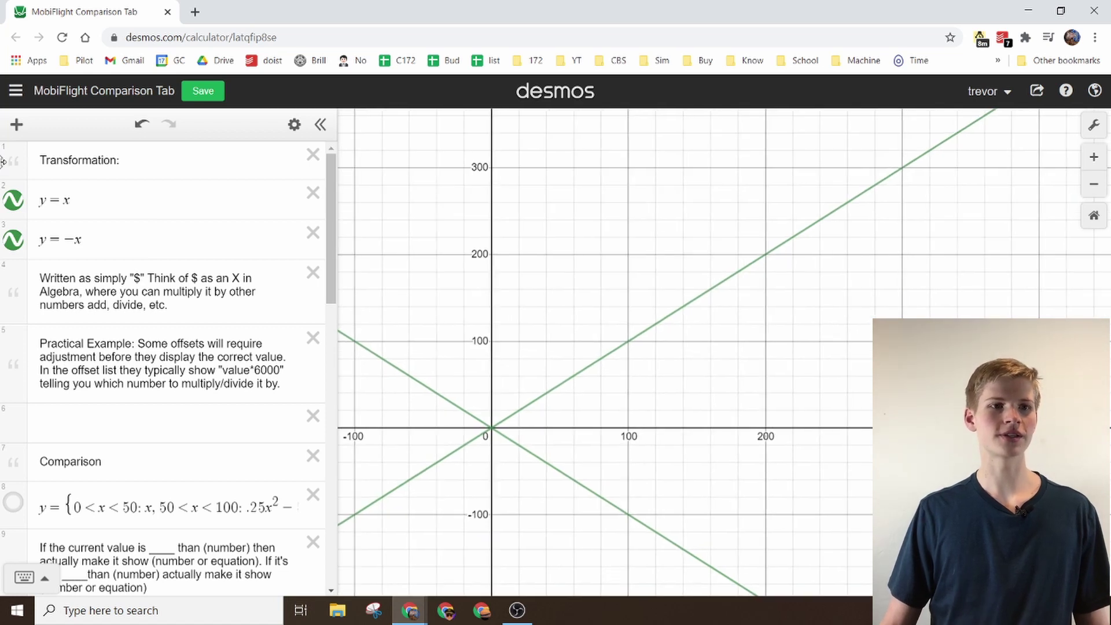
{"action": "left_click", "coordinate": [165, 240]}
{"action": "type", "text": "+ "}
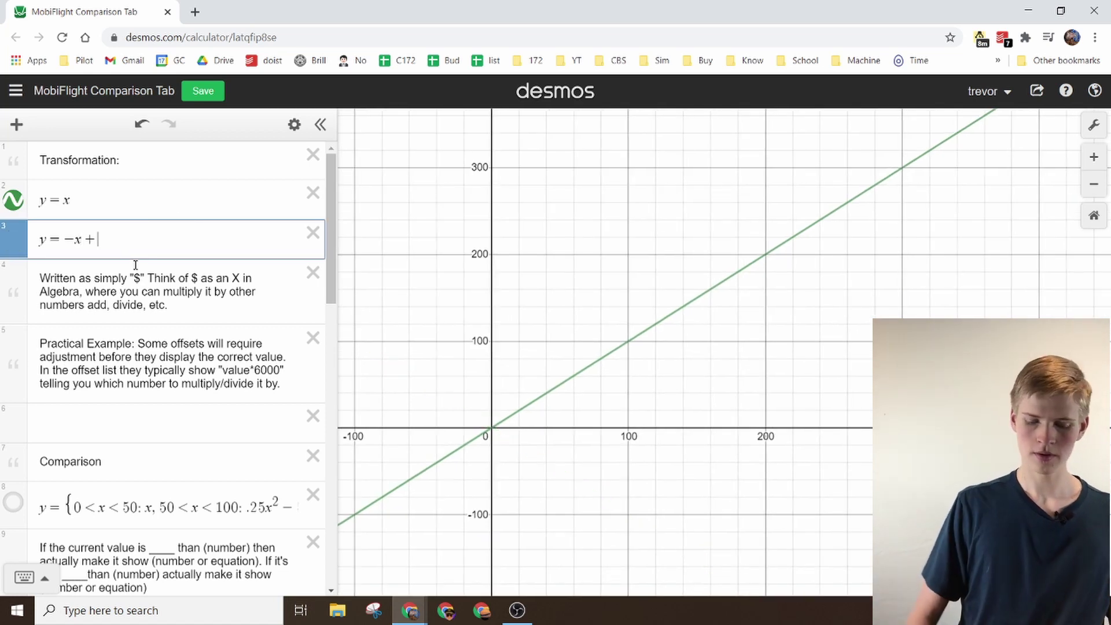
{"action": "type", "text": "50"}
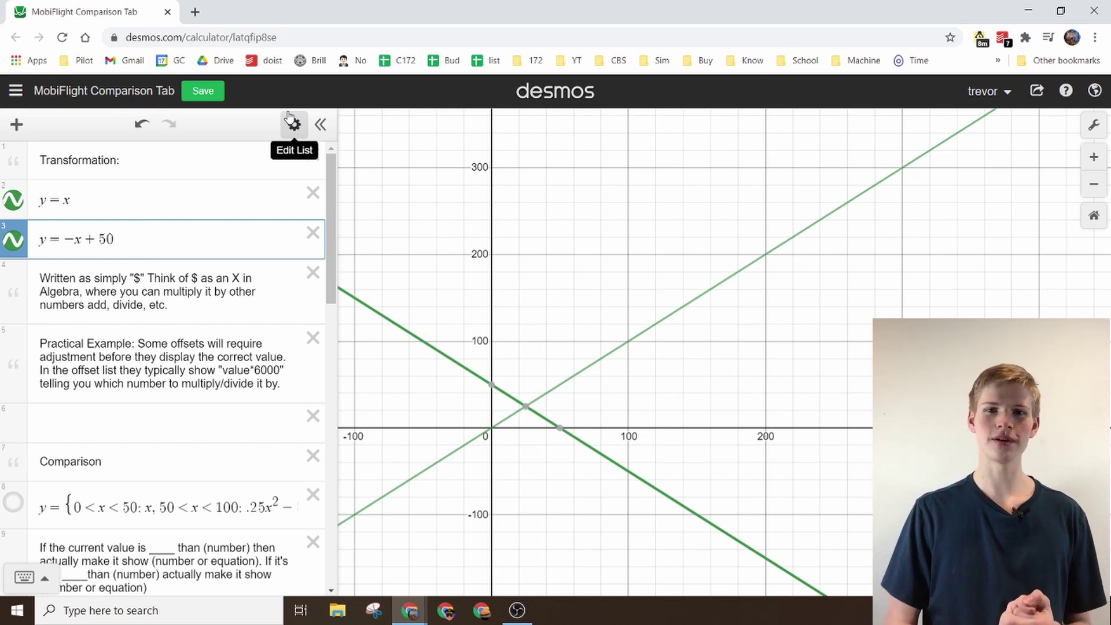
{"action": "left_click", "coordinate": [13, 239]}
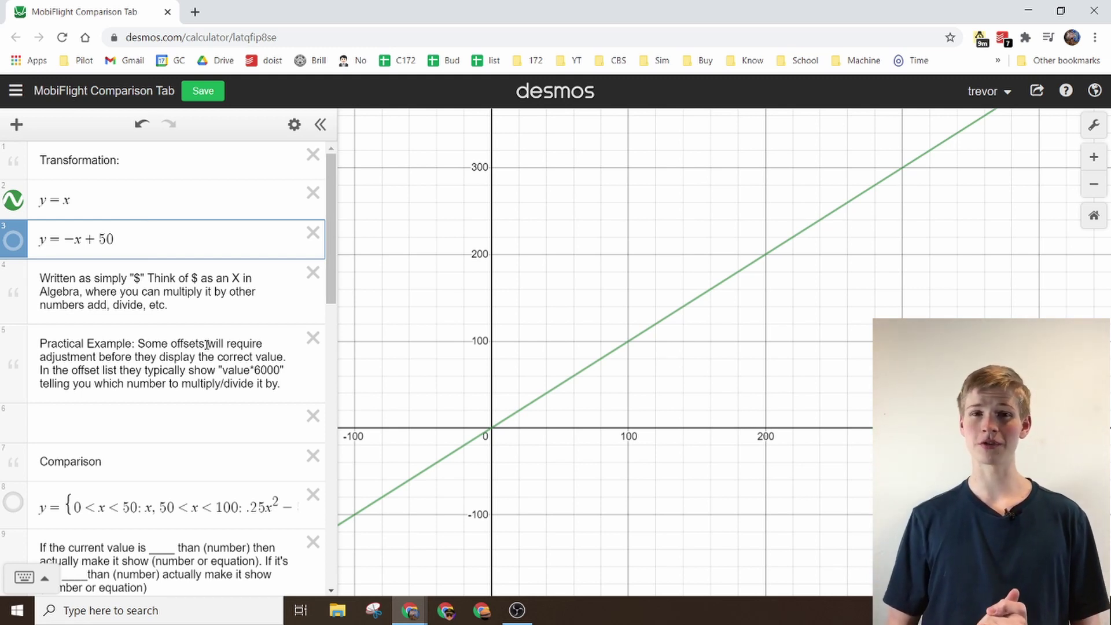
Step: Toggle the y = x line off and on, leaving it hidden
{"action": "left_click", "coordinate": [8, 201]}
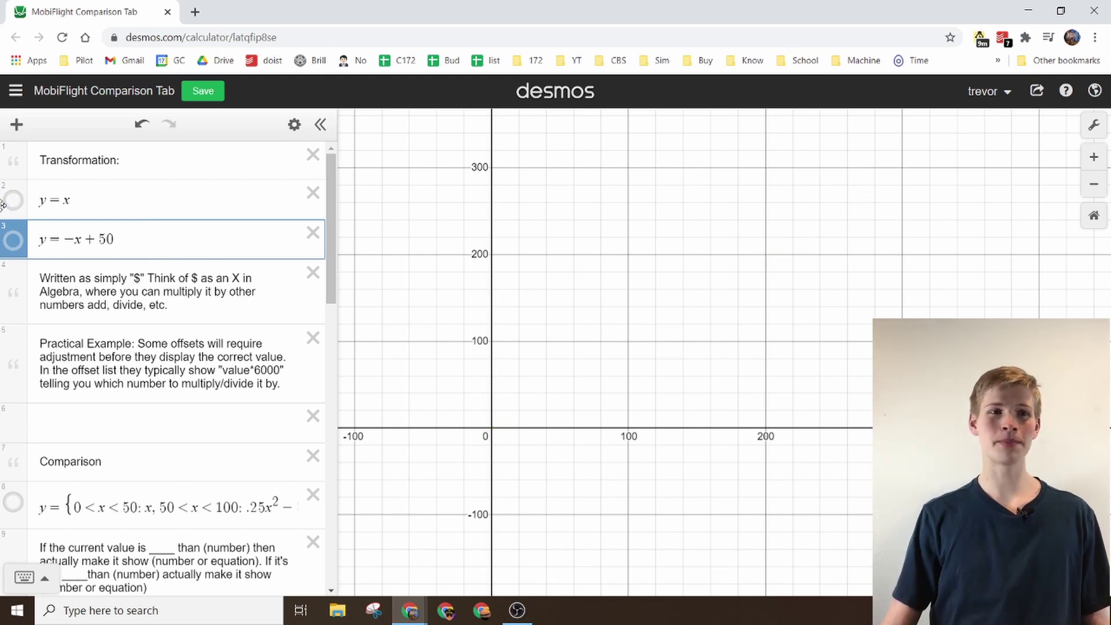
{"action": "left_click", "coordinate": [7, 201]}
{"action": "left_click", "coordinate": [7, 201]}
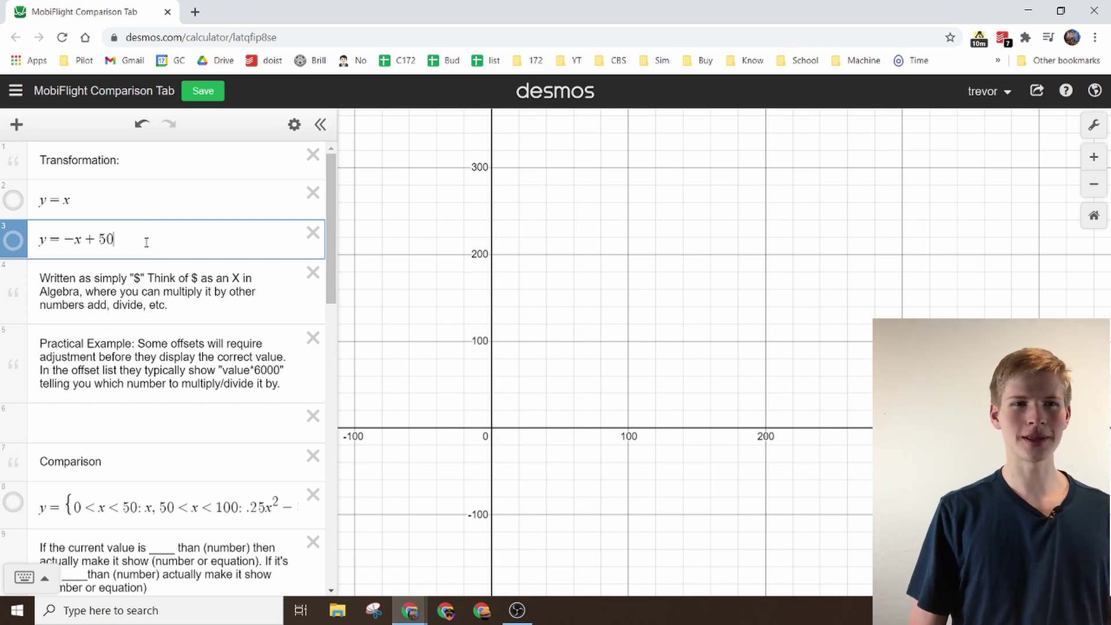
Step: Replace 50 with g to get y = x + g, add a g slider and vary it
{"action": "key", "text": "BackSpace"}
{"action": "key", "text": "BackSpace"}
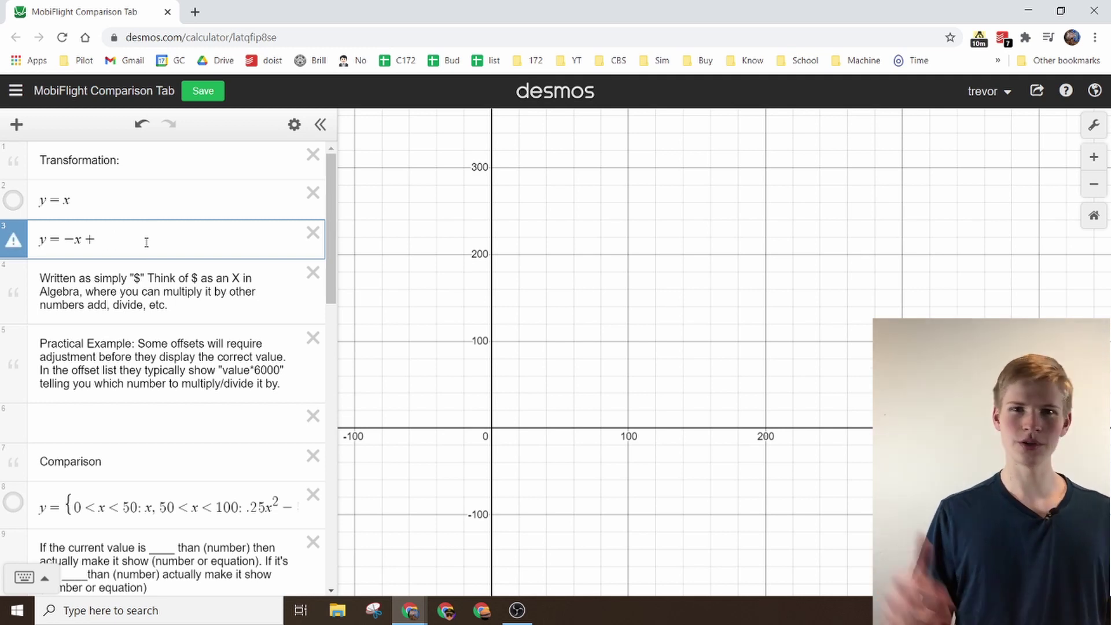
{"action": "type", "text": "g"}
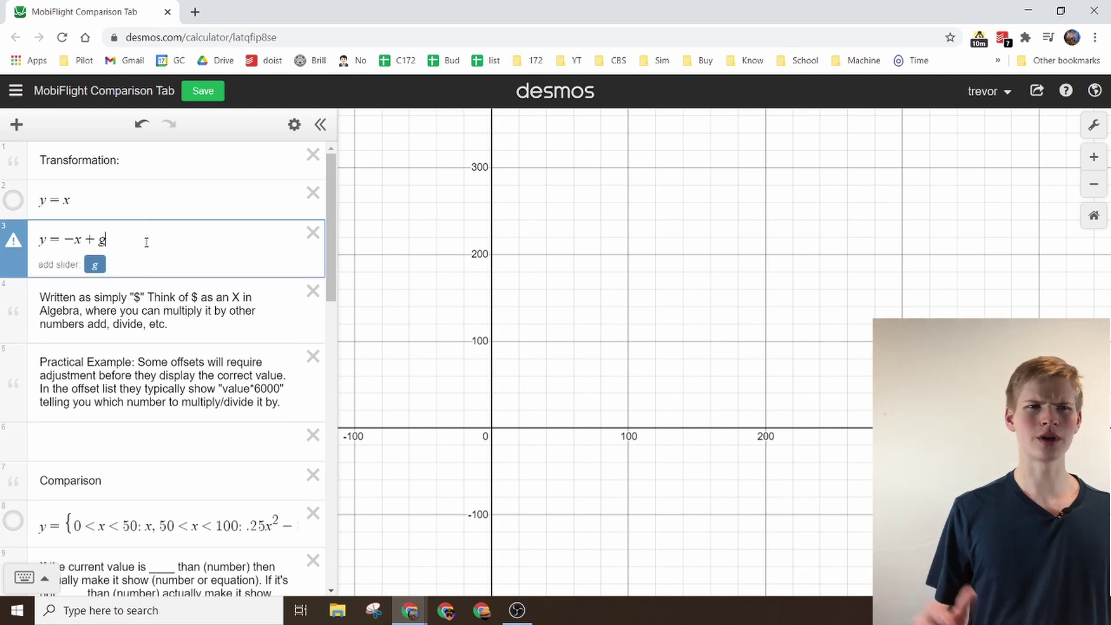
{"action": "left_click", "coordinate": [95, 265]}
{"action": "left_click_drag", "start_coordinate": [190, 300], "coordinate": [201, 370]}
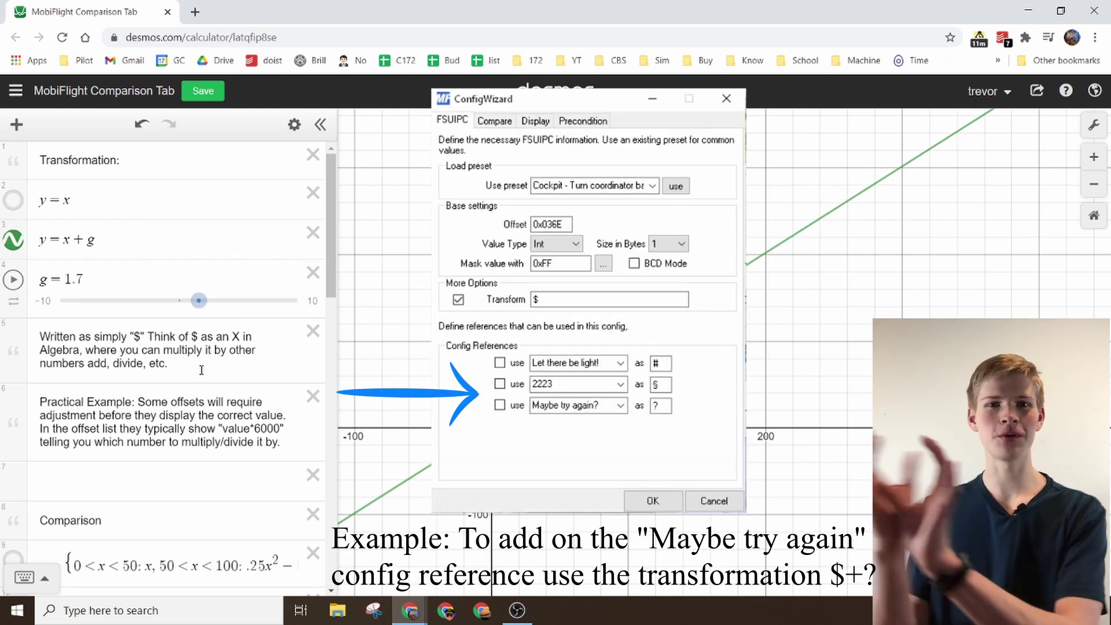
{"action": "left_click_drag", "start_coordinate": [217, 301], "coordinate": [240, 364]}
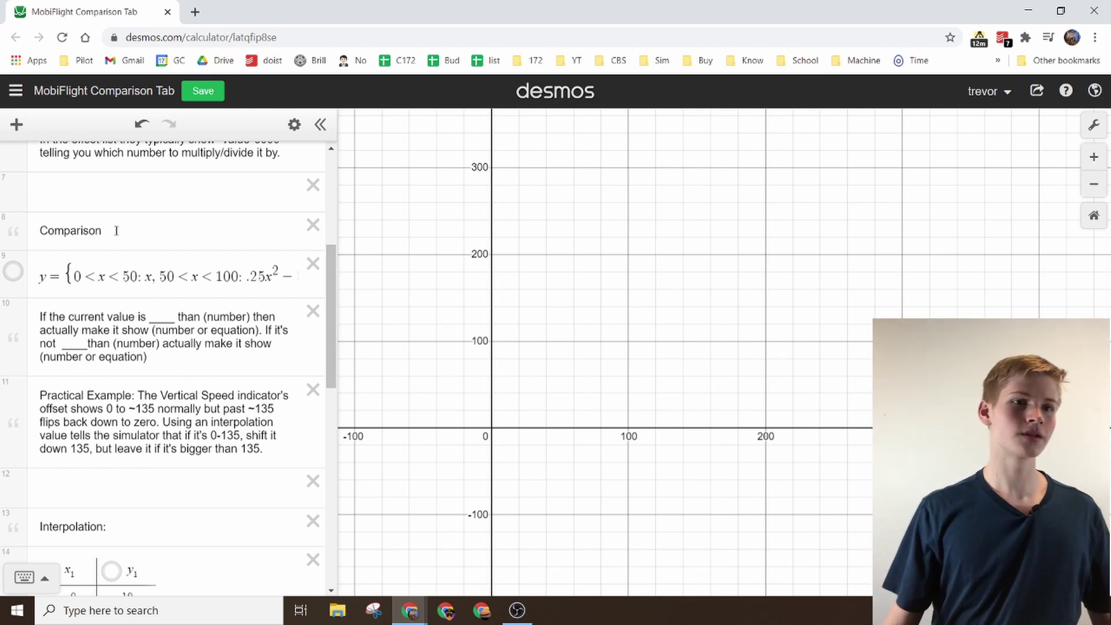
Step: Plot the Comparison piecewise graph and inspect its interval bounds 0, 50 and 100
{"action": "left_click", "coordinate": [13, 271]}
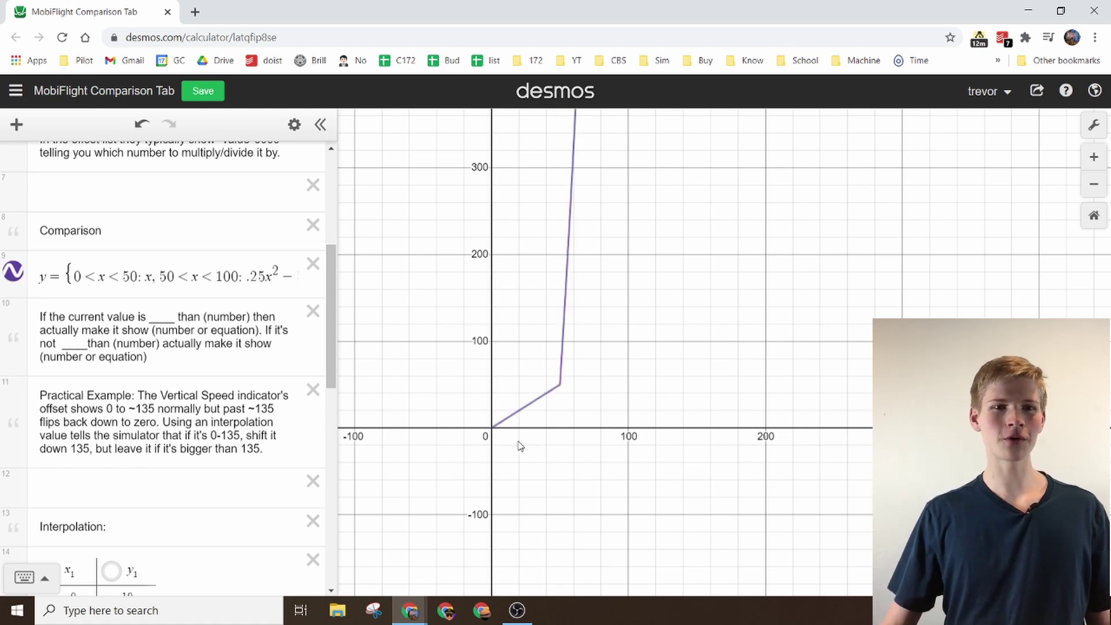
{"action": "left_click_drag", "start_coordinate": [499, 427], "coordinate": [536, 401]}
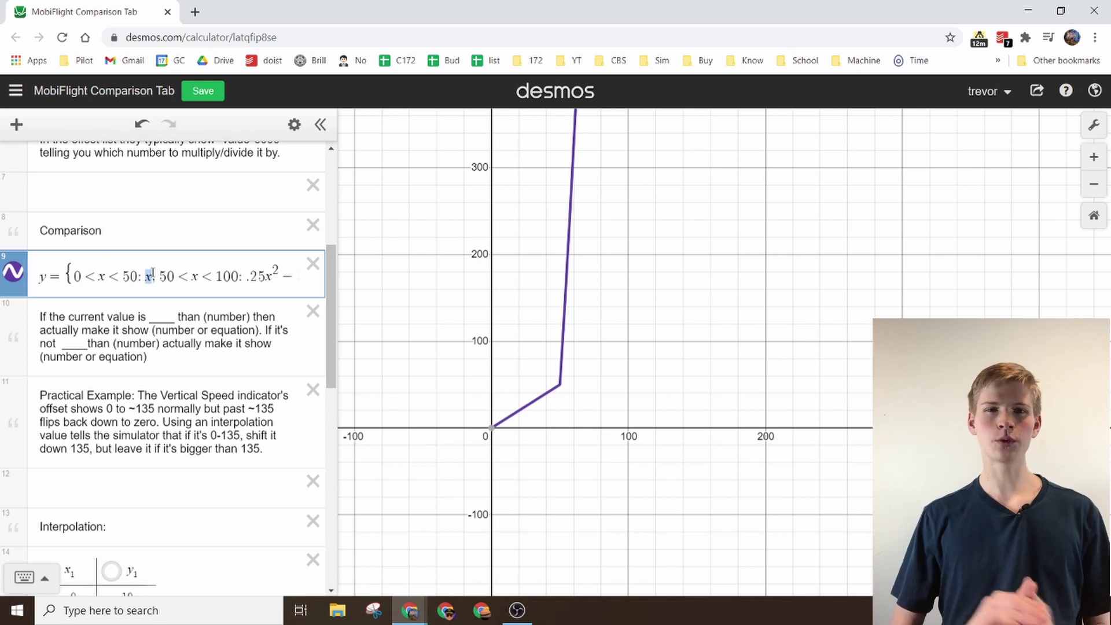
{"action": "left_click", "coordinate": [79, 276]}
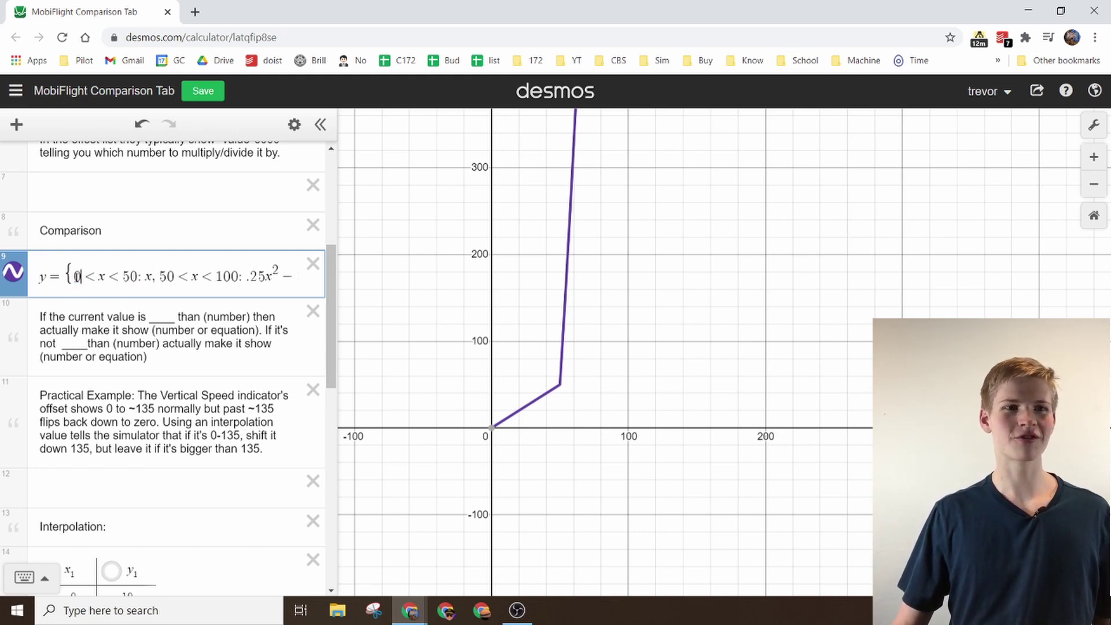
{"action": "left_click", "coordinate": [124, 276]}
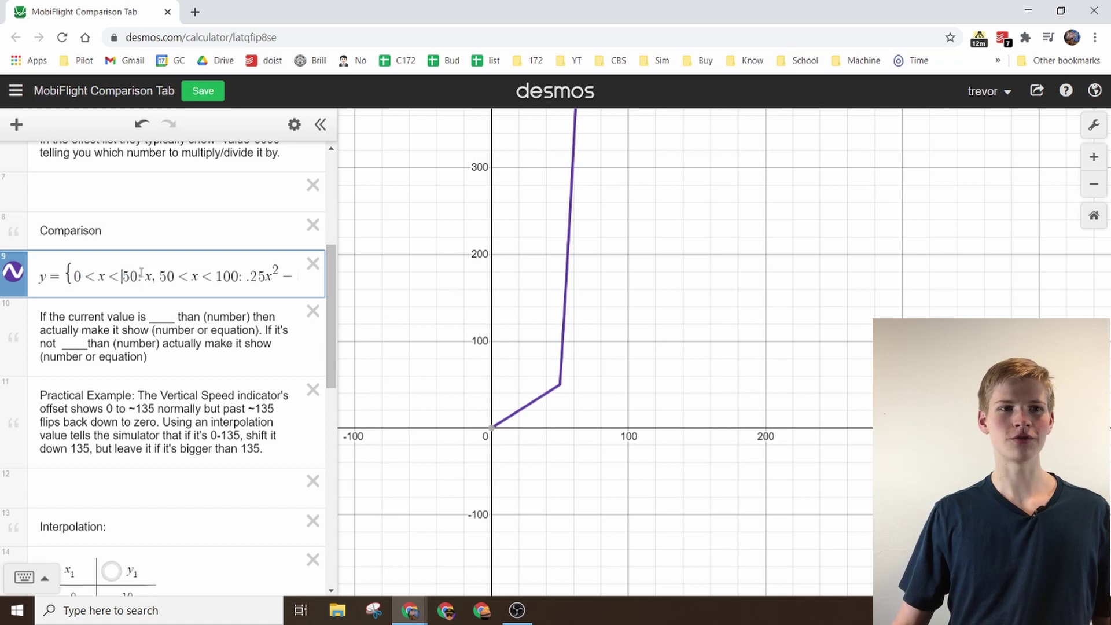
{"action": "double_click", "coordinate": [168, 277]}
{"action": "left_click", "coordinate": [217, 278]}
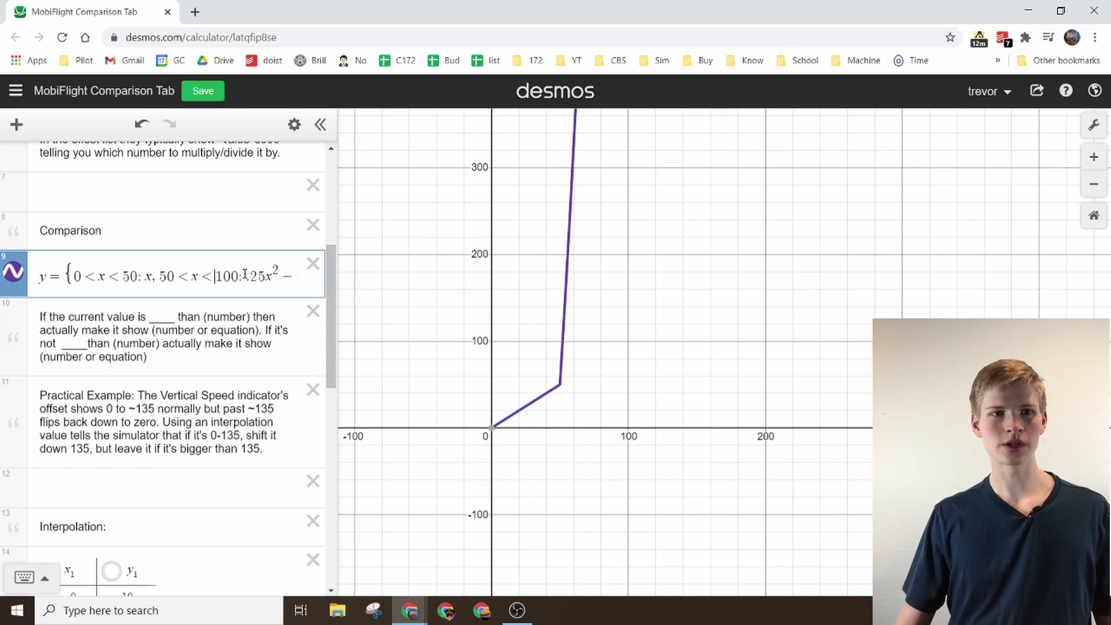
{"action": "left_click_drag", "start_coordinate": [246, 276], "coordinate": [276, 273]}
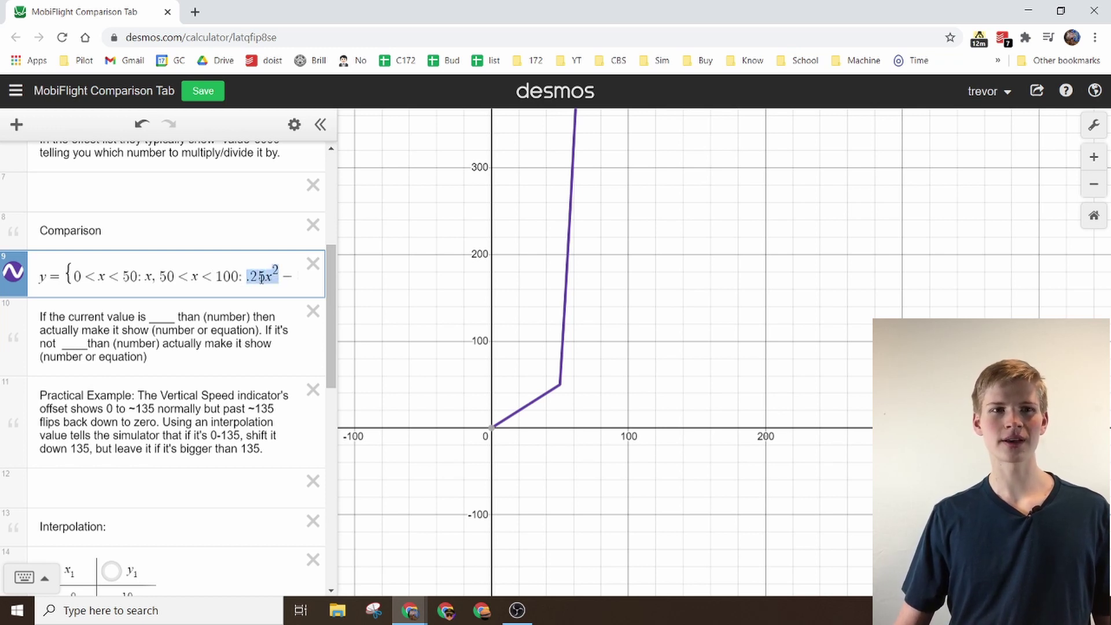
{"action": "left_click", "coordinate": [258, 277]}
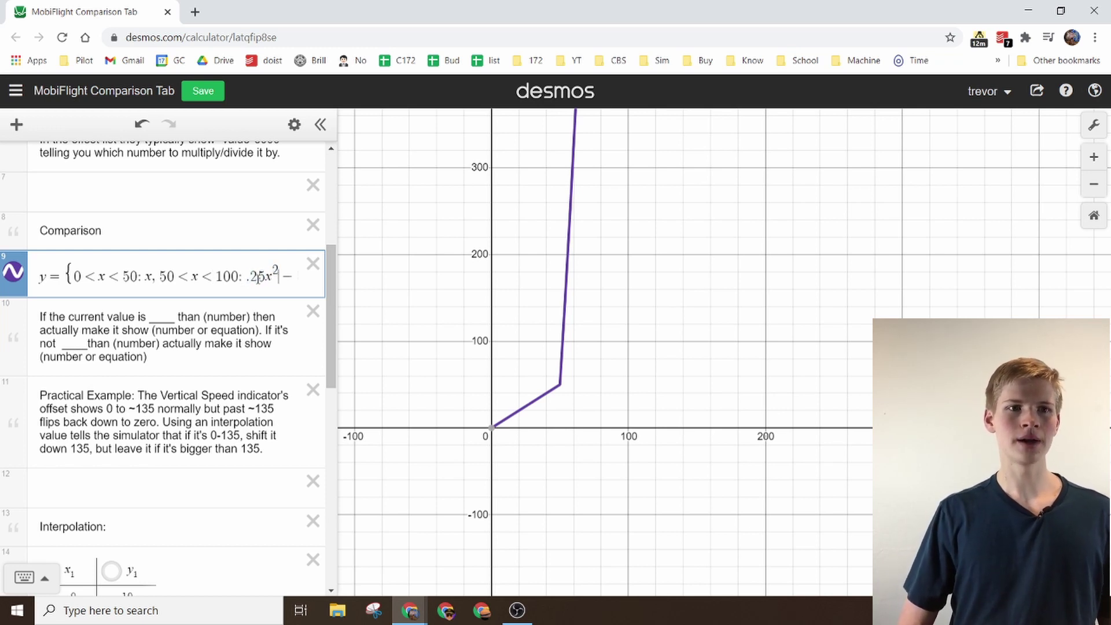
{"action": "key", "text": "Right"}
{"action": "key", "text": "Right"}
{"action": "key", "text": "Right"}
{"action": "key", "text": "Right"}
{"action": "key", "text": "Right"}
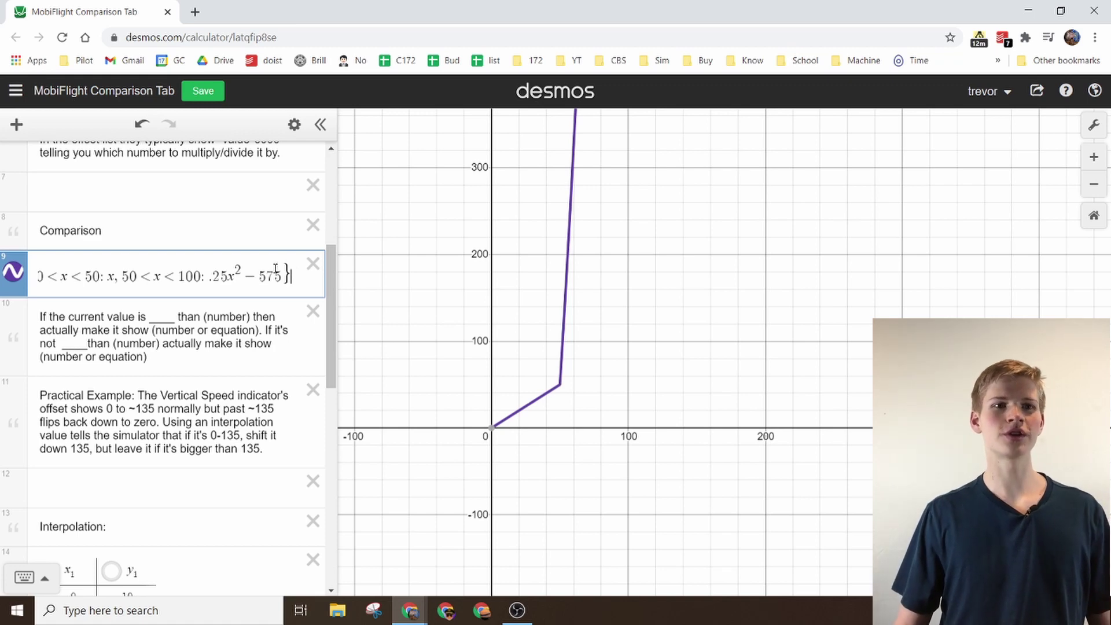
{"action": "scroll", "coordinate": [584, 376], "scroll_direction": "down", "scroll_amount": 3}
{"action": "scroll", "coordinate": [566, 391], "scroll_direction": "up", "scroll_amount": 5}
{"action": "left_click_drag", "start_coordinate": [718, 344], "coordinate": [678, 402]}
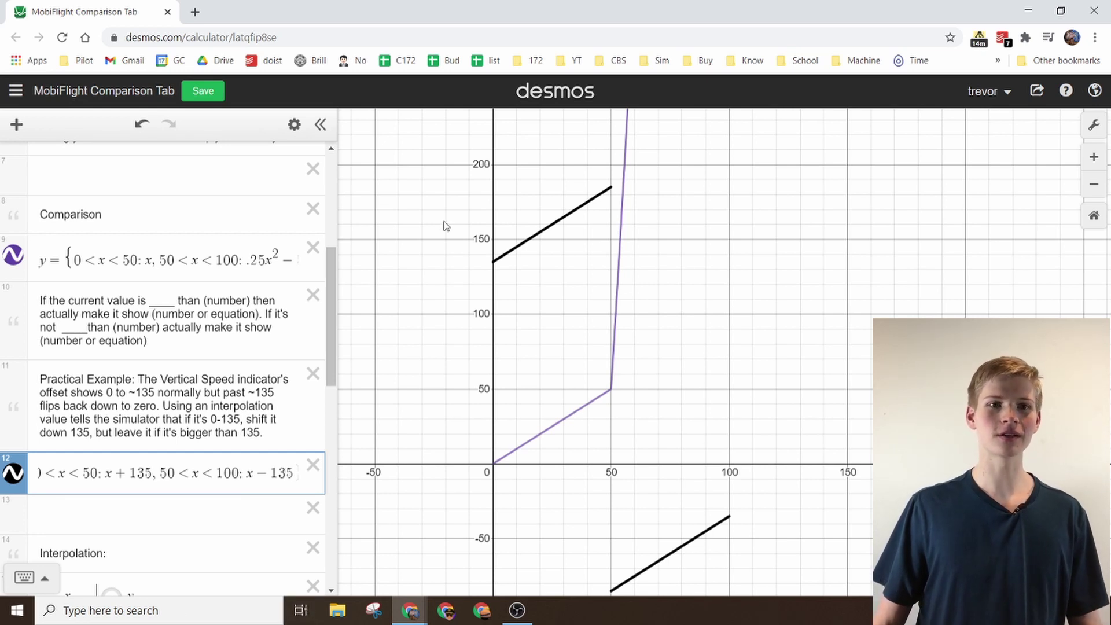
{"action": "mouse_move", "coordinate": [515, 252]}
{"action": "left_mouse_down"}
{"action": "mouse_move", "coordinate": [497, 258]}
{"action": "mouse_move", "coordinate": [602, 225]}
{"action": "mouse_move", "coordinate": [610, 196]}
{"action": "left_mouse_up"}
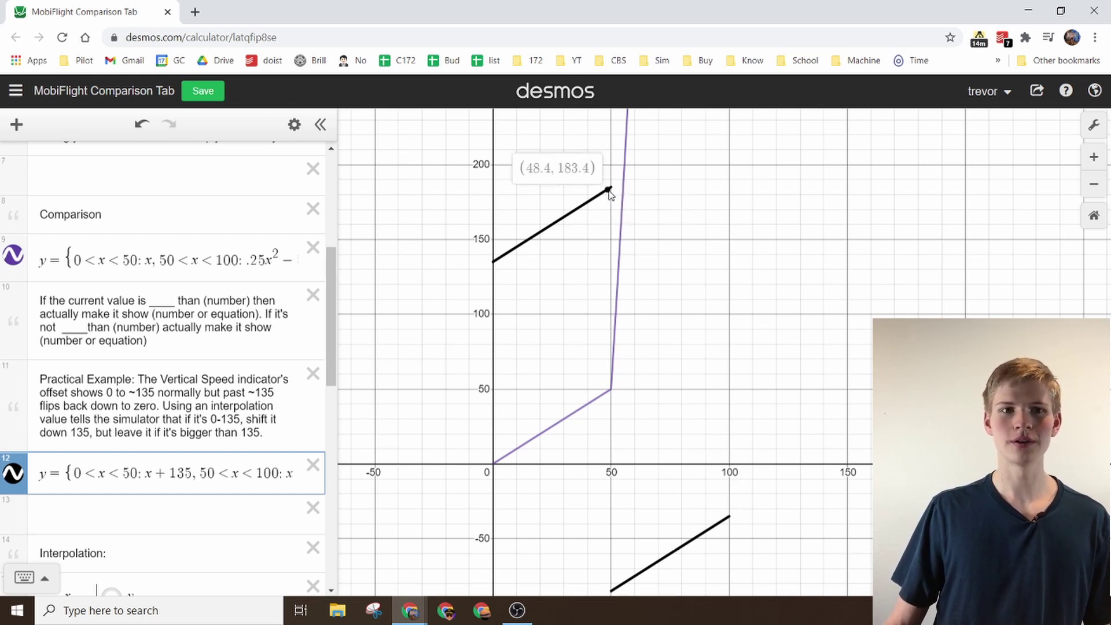
{"action": "left_click", "coordinate": [614, 590]}
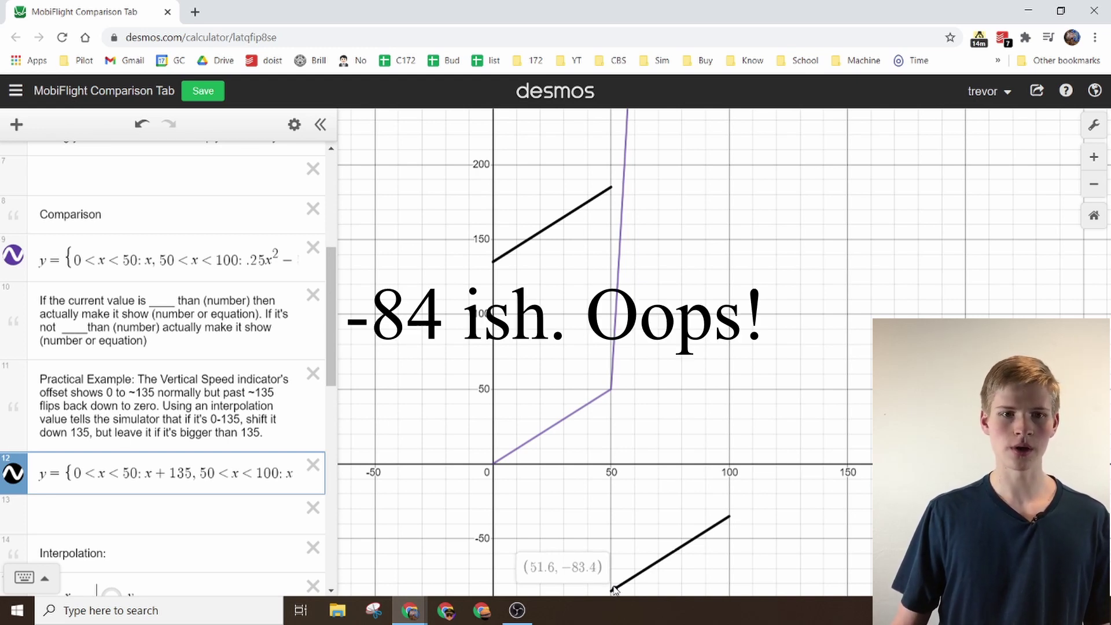
{"action": "left_click_drag", "start_coordinate": [614, 589], "coordinate": [727, 517]}
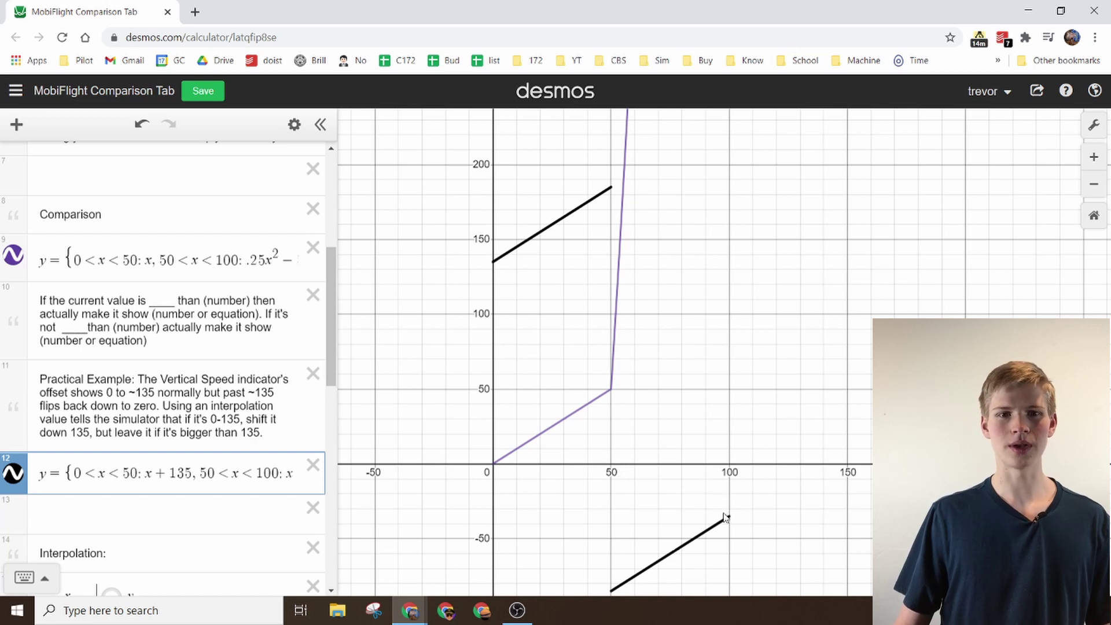
{"action": "left_click_drag", "start_coordinate": [246, 468], "coordinate": [379, 466]}
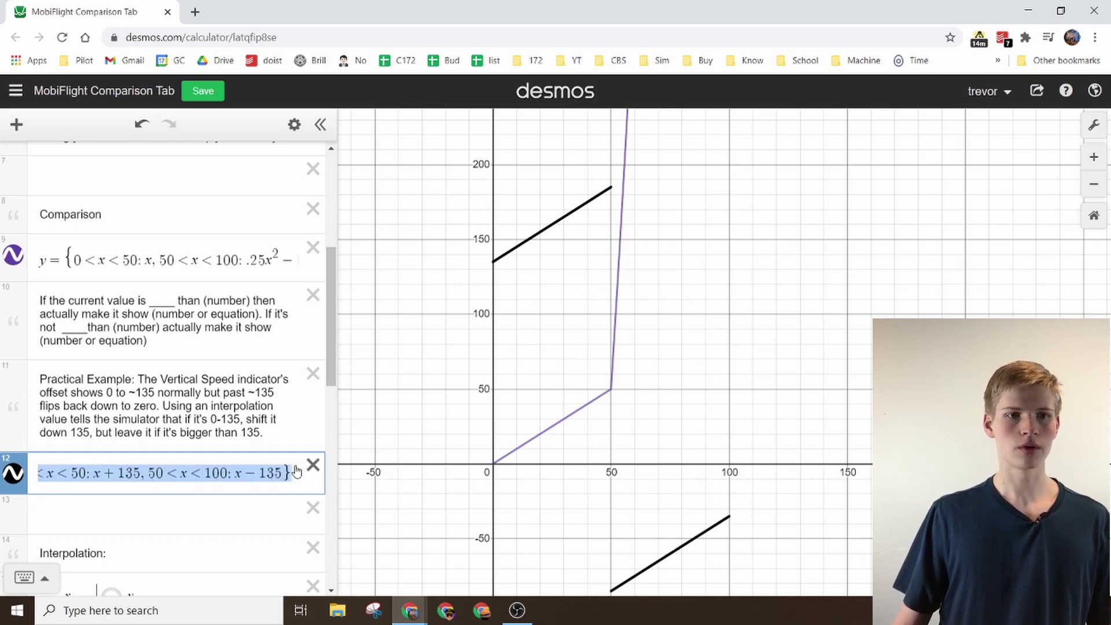
{"action": "key", "text": "Right"}
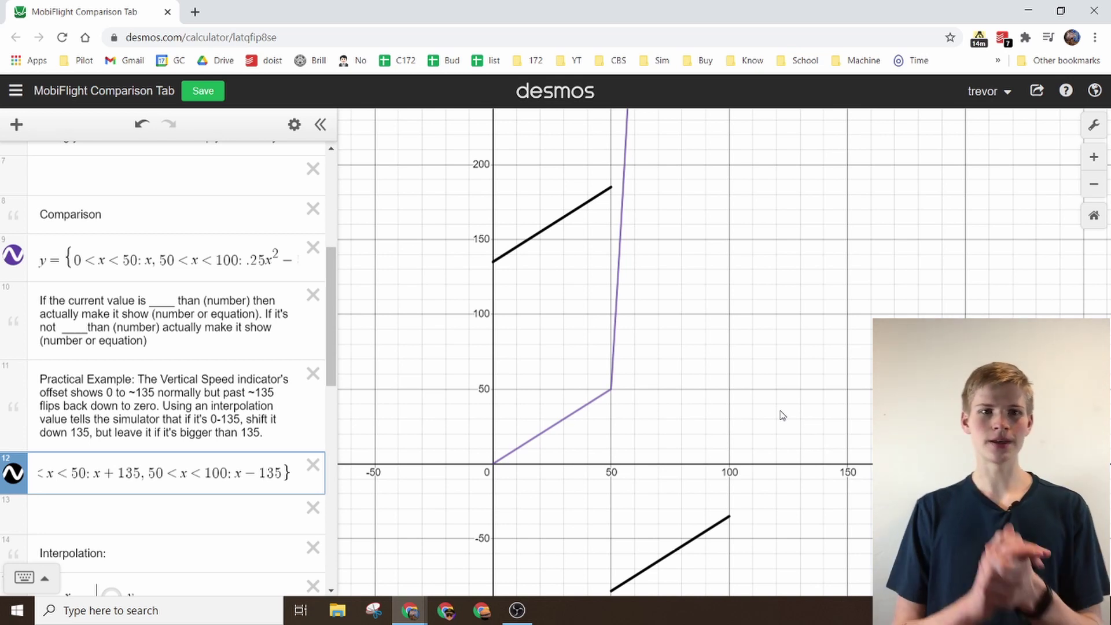
{"action": "key", "text": "Right"}
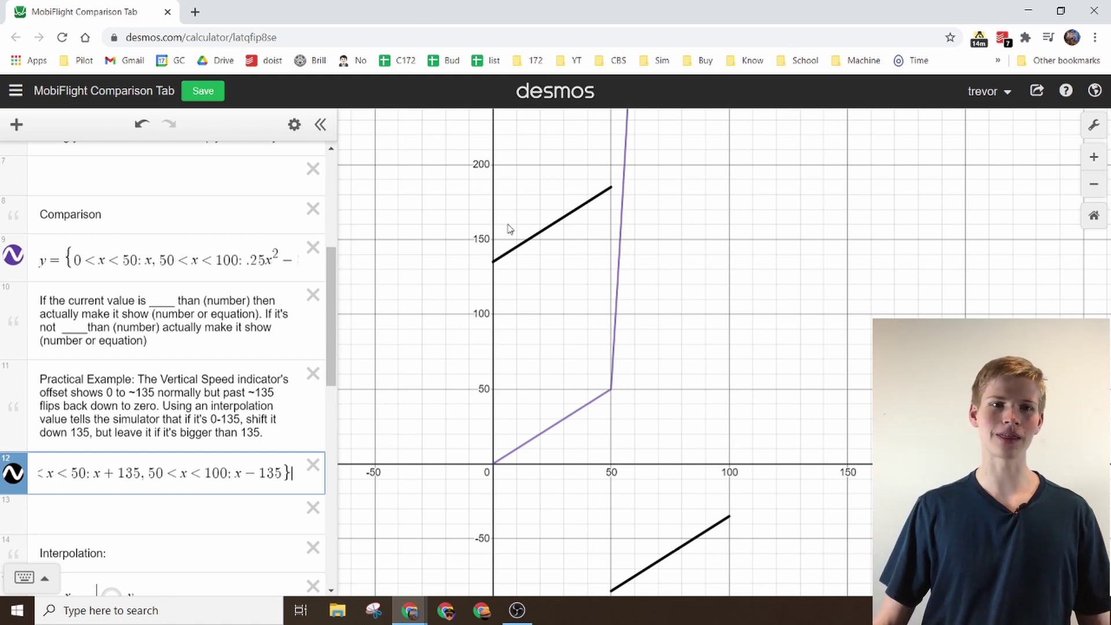
Step: Duplicate row 12's piecewise equation into row 13 and append + 135
{"action": "key", "text": "Return"}
{"action": "type", "text": "y={0<x<50:x+135,50<x<100:x-135}"}
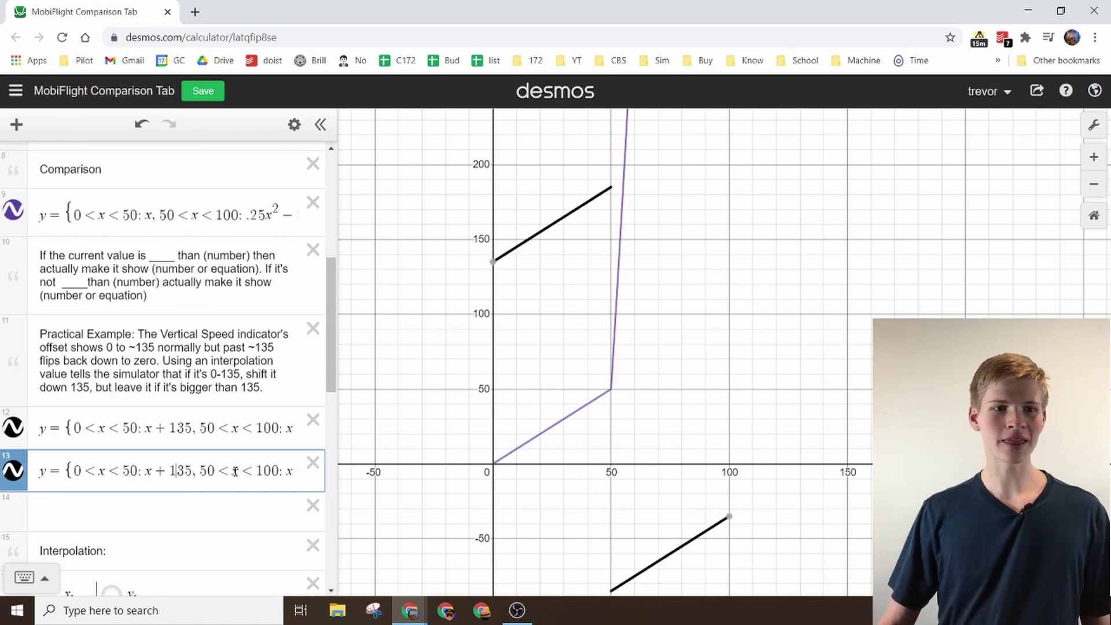
{"action": "key", "text": "End"}
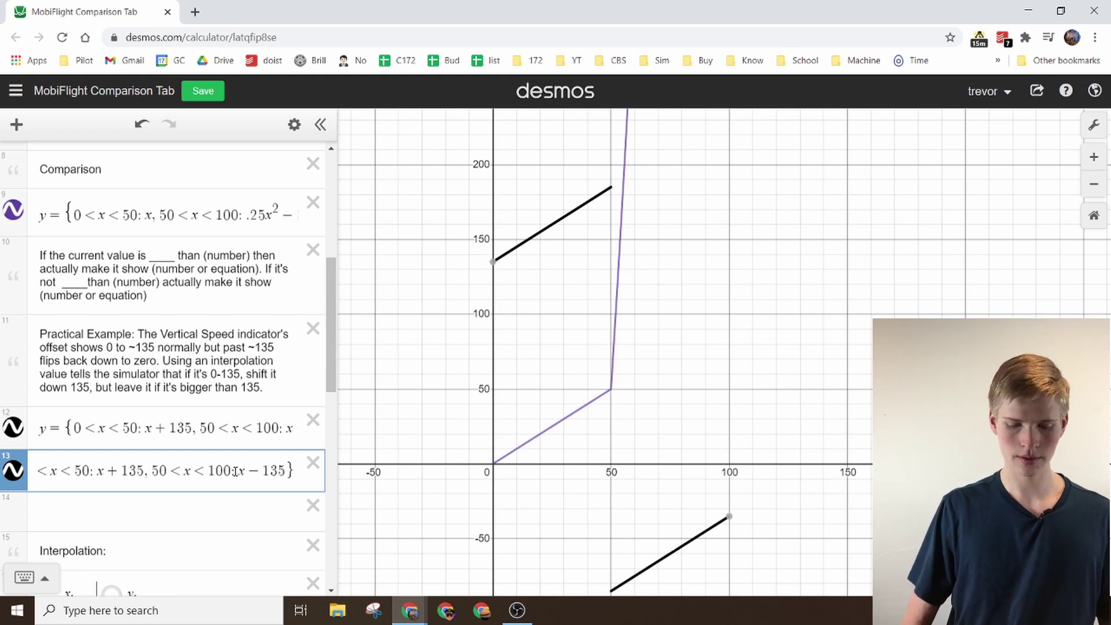
{"action": "type", "text": "+ 1"}
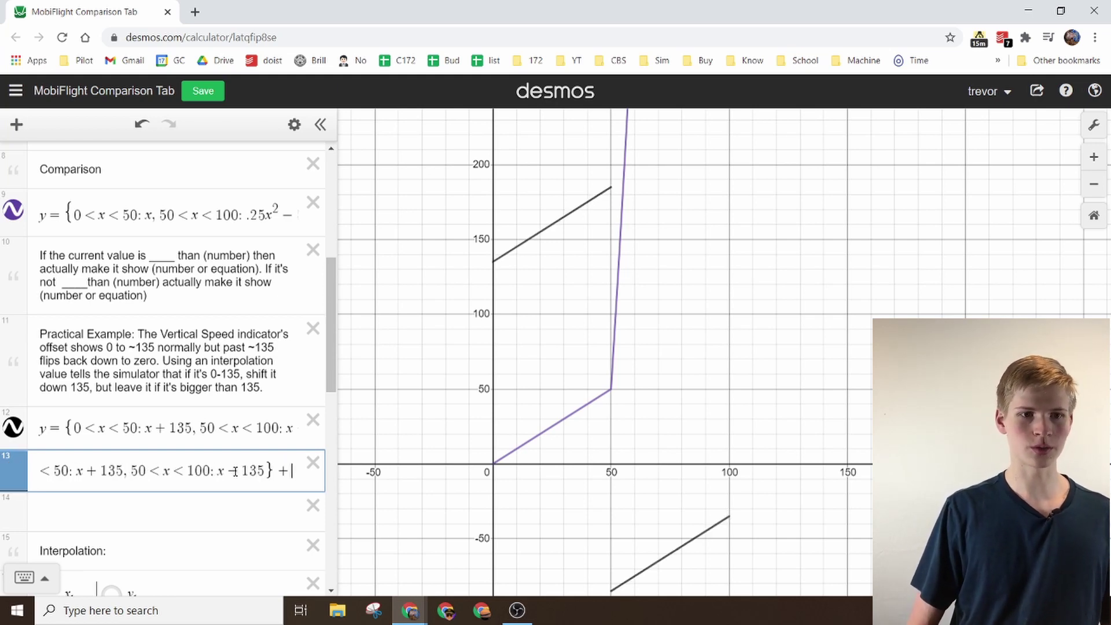
{"action": "type", "text": "35"}
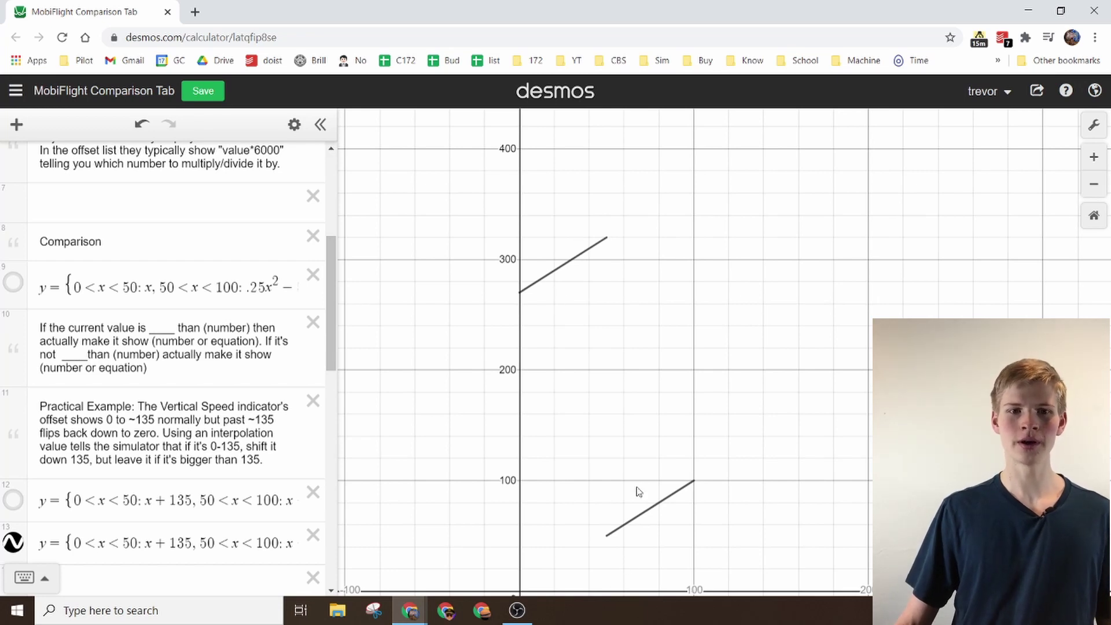
{"action": "left_click_drag", "start_coordinate": [669, 508], "coordinate": [644, 394]}
Step: Show row 12's segments briefly, then hide them again
{"action": "scroll", "coordinate": [49, 469], "scroll_direction": "down", "scroll_amount": 3}
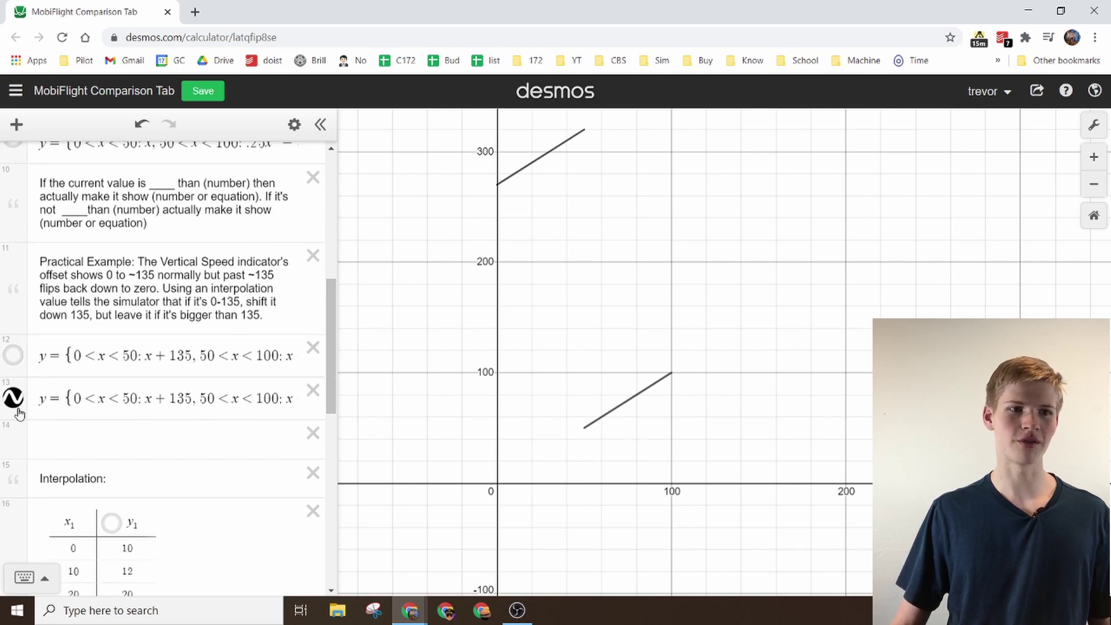
{"action": "left_click", "coordinate": [13, 354]}
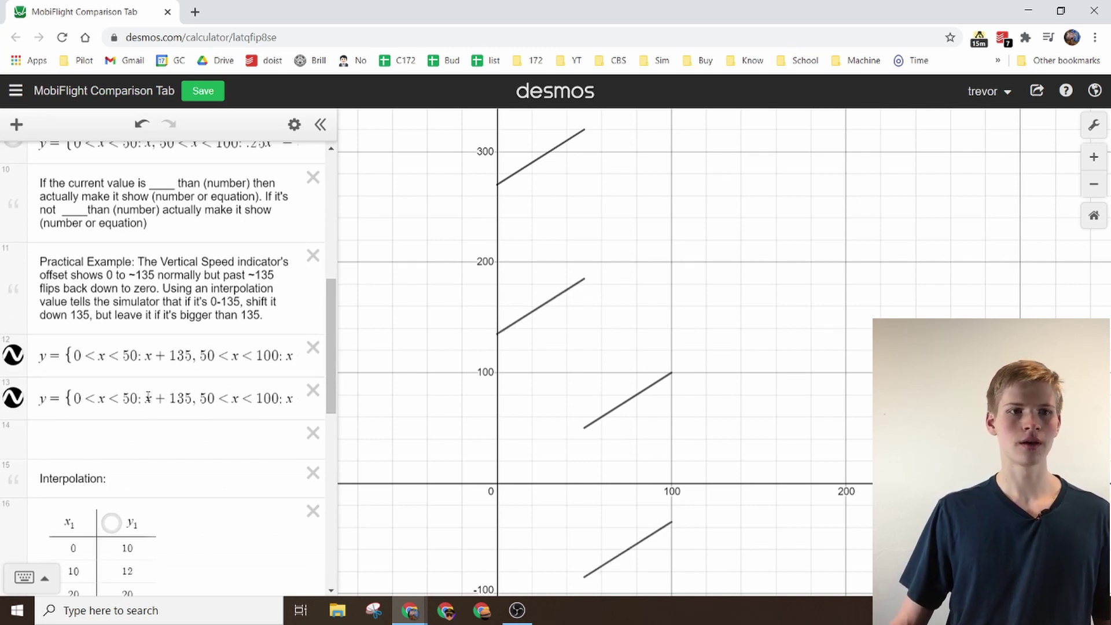
{"action": "left_click", "coordinate": [16, 359]}
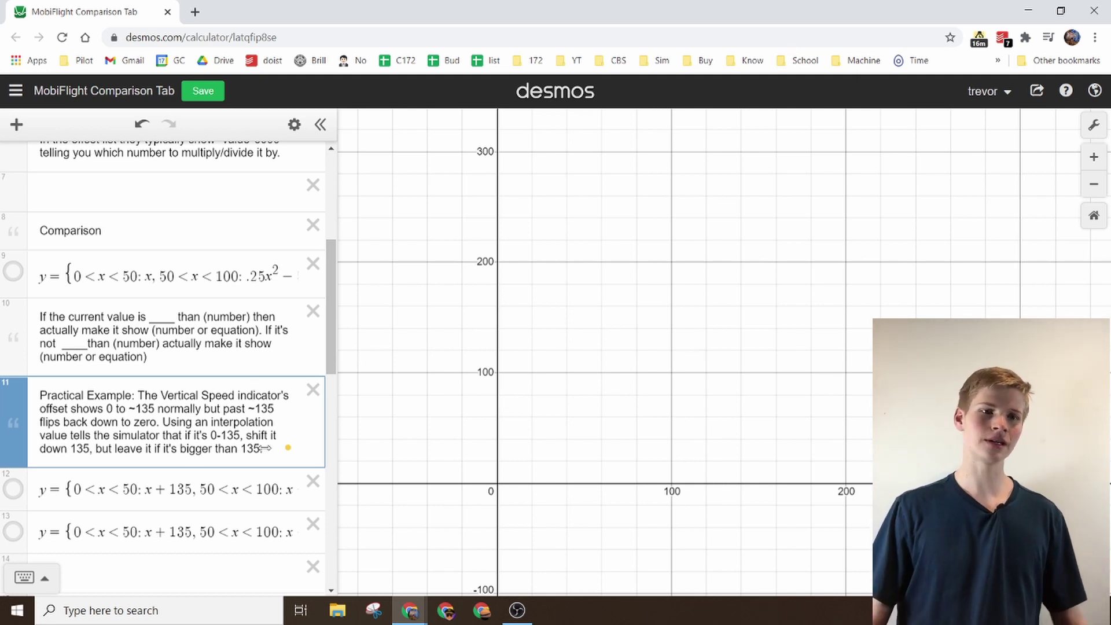
Step: Show row 12 and edit its pieces to x+135−135 and x−135+135
{"action": "left_click", "coordinate": [14, 490]}
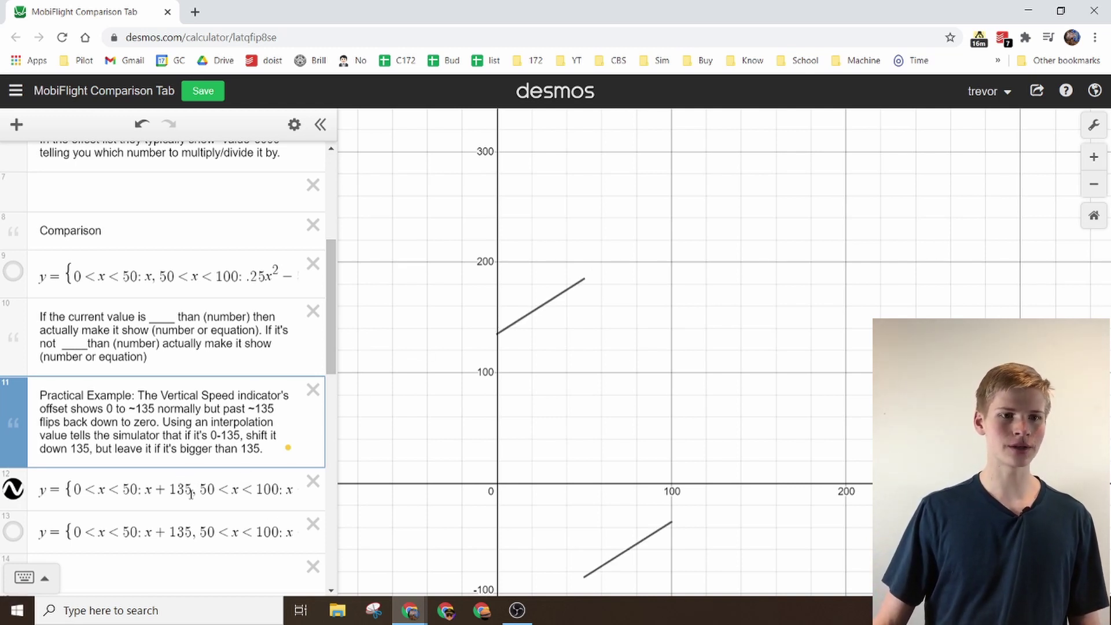
{"action": "left_click", "coordinate": [256, 489]}
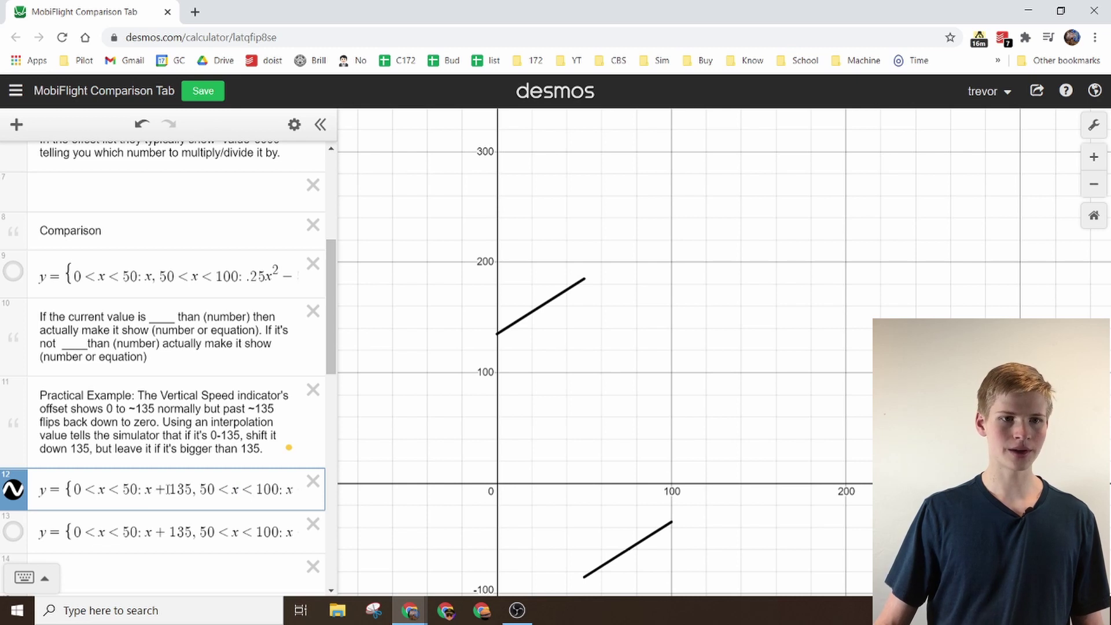
{"action": "left_click", "coordinate": [199, 489]}
{"action": "type", "text": "-135"}
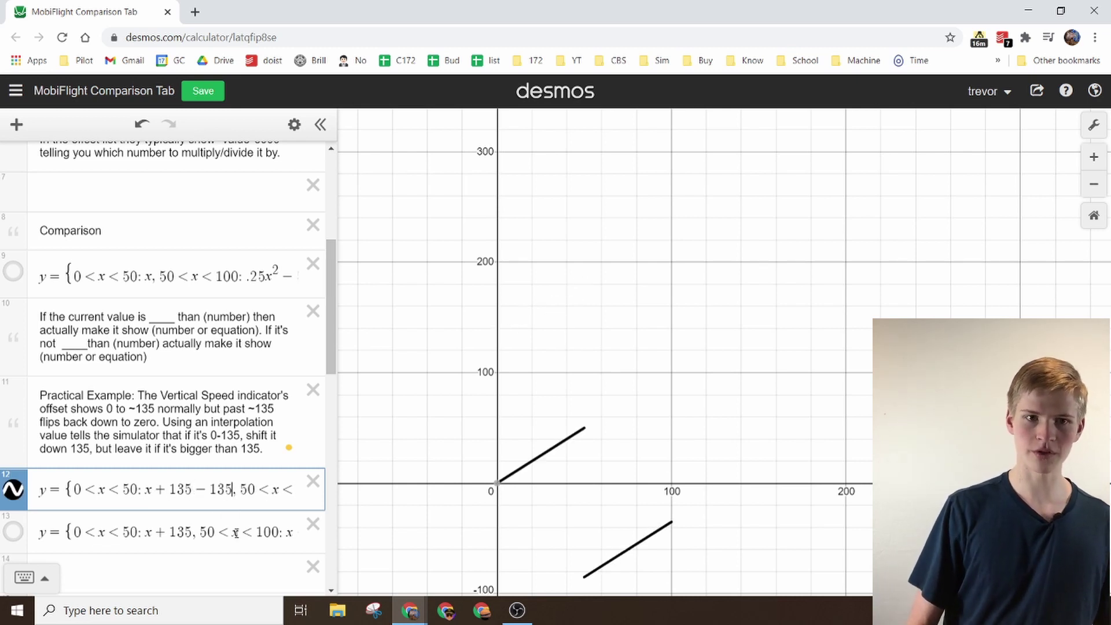
{"action": "left_click_drag", "start_coordinate": [266, 498], "coordinate": [318, 498]}
{"action": "left_click", "coordinate": [259, 491]}
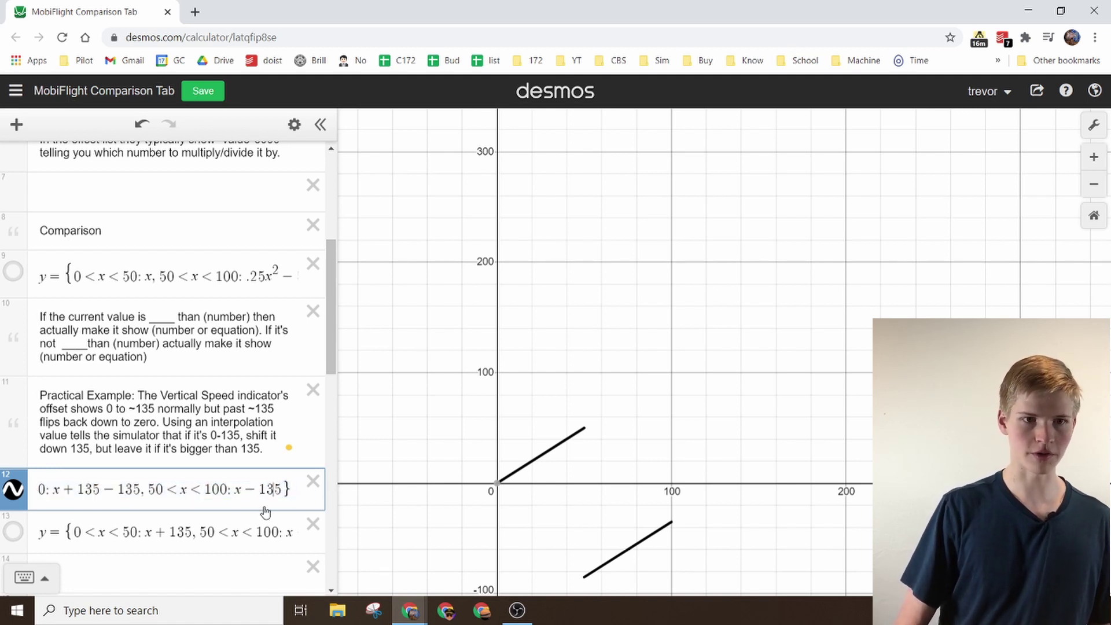
{"action": "key", "text": "Right"}
{"action": "type", "text": "+135"}
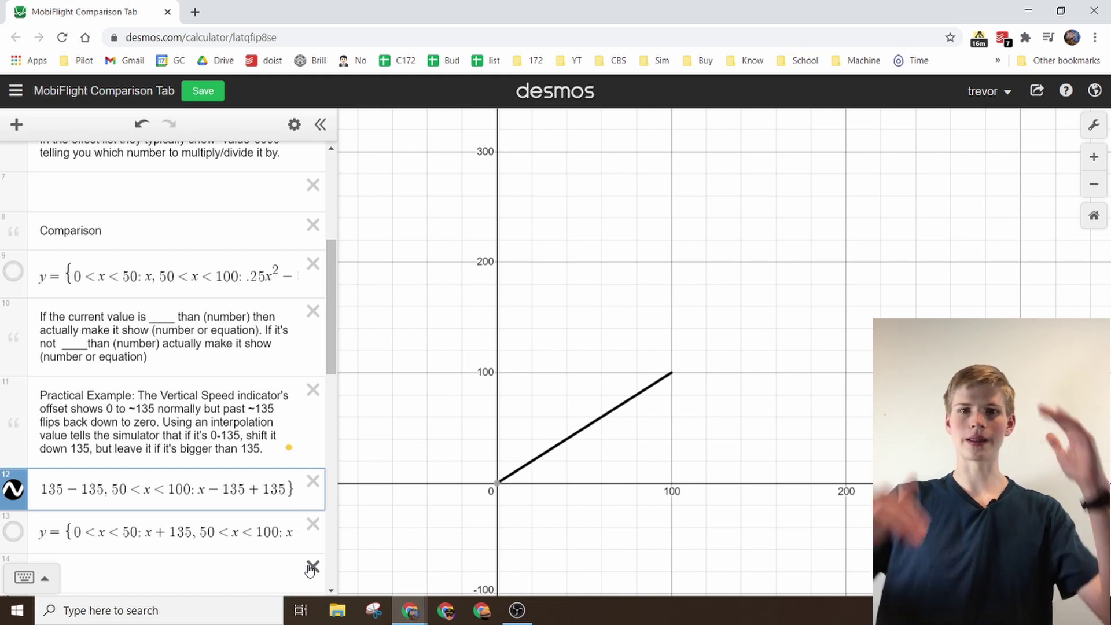
{"action": "left_click", "coordinate": [154, 517]}
{"action": "scroll", "coordinate": [203, 294], "scroll_direction": "down", "scroll_amount": 6}
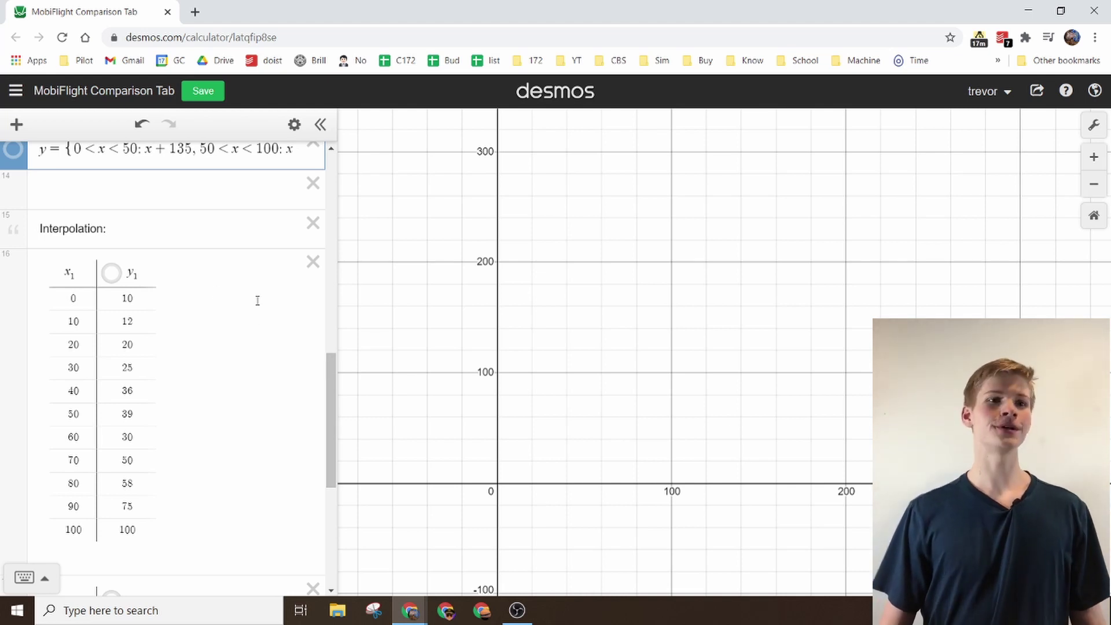
{"action": "left_click", "coordinate": [111, 274]}
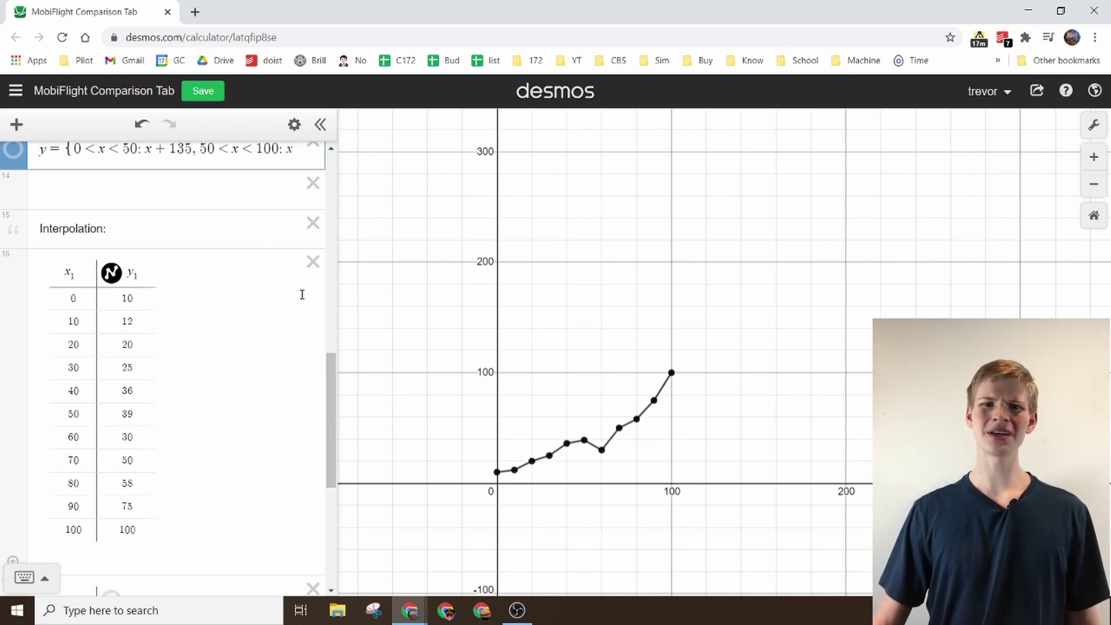
{"action": "scroll", "coordinate": [557, 438], "scroll_direction": "up", "scroll_amount": 2}
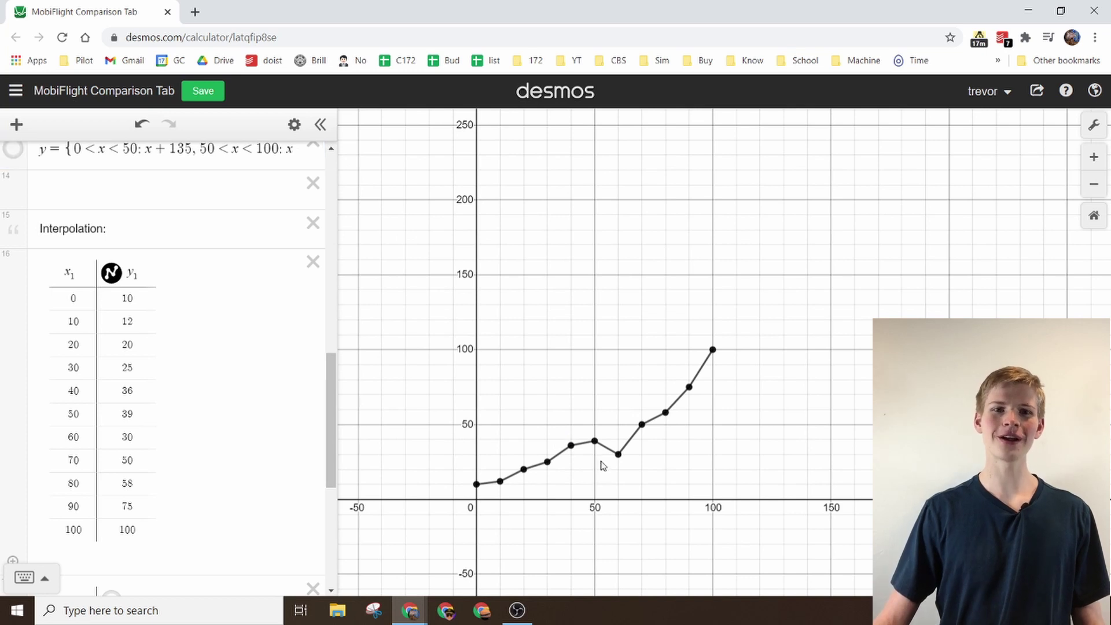
{"action": "scroll", "coordinate": [596, 434], "scroll_direction": "up", "scroll_amount": 3}
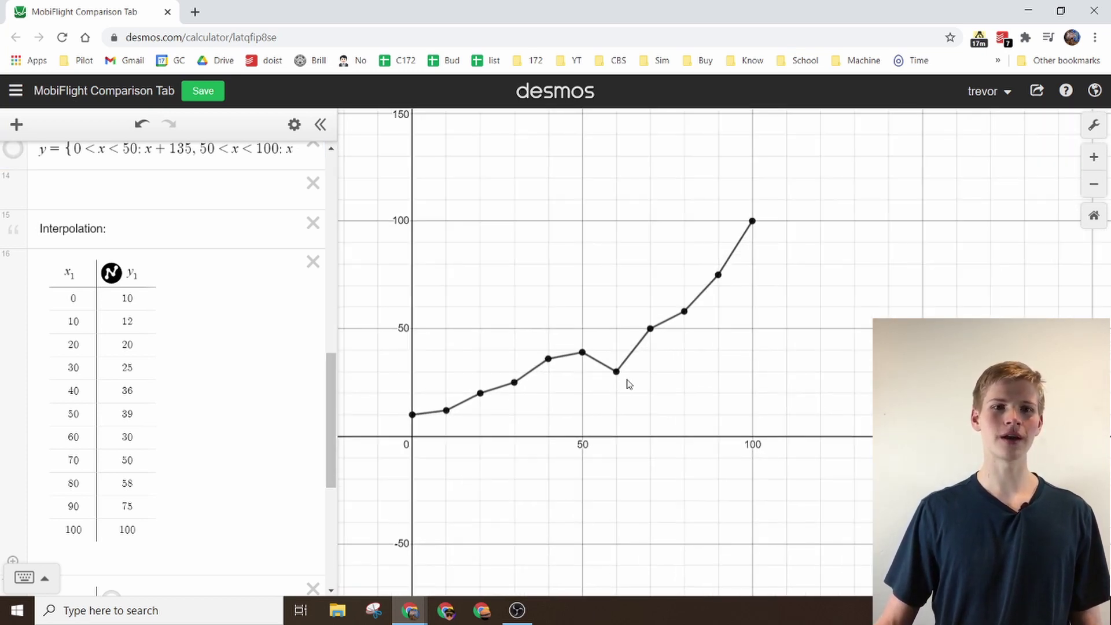
{"action": "left_click_drag", "start_coordinate": [629, 394], "coordinate": [626, 441]}
{"action": "left_click", "coordinate": [114, 297]}
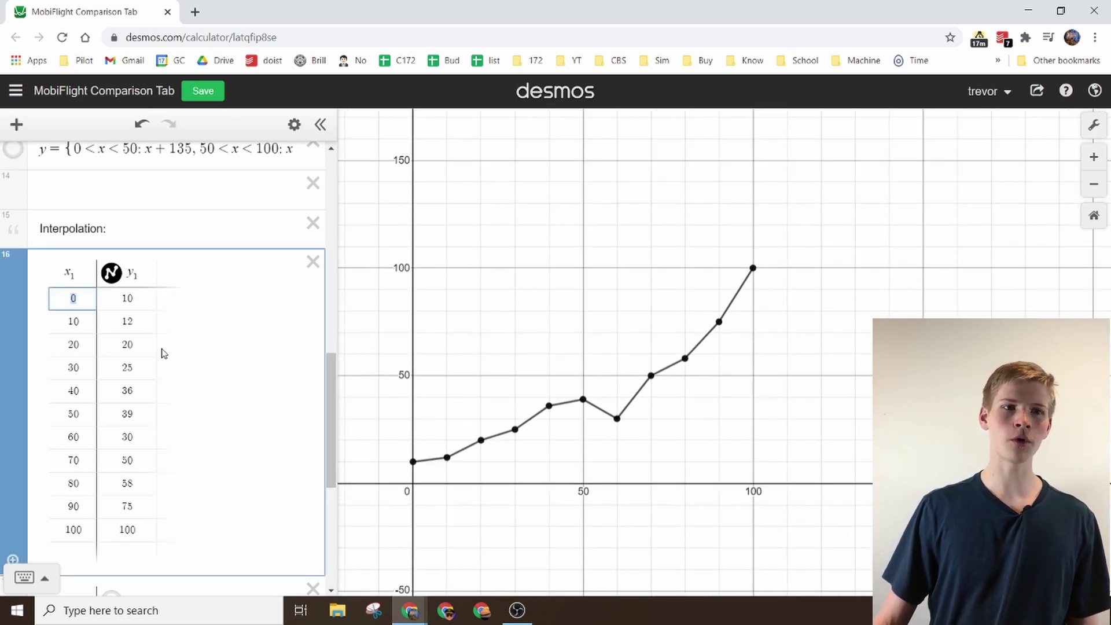
{"action": "scroll", "coordinate": [137, 370], "scroll_direction": "down", "scroll_amount": 3}
{"action": "scroll", "coordinate": [144, 394], "scroll_direction": "up", "scroll_amount": 4}
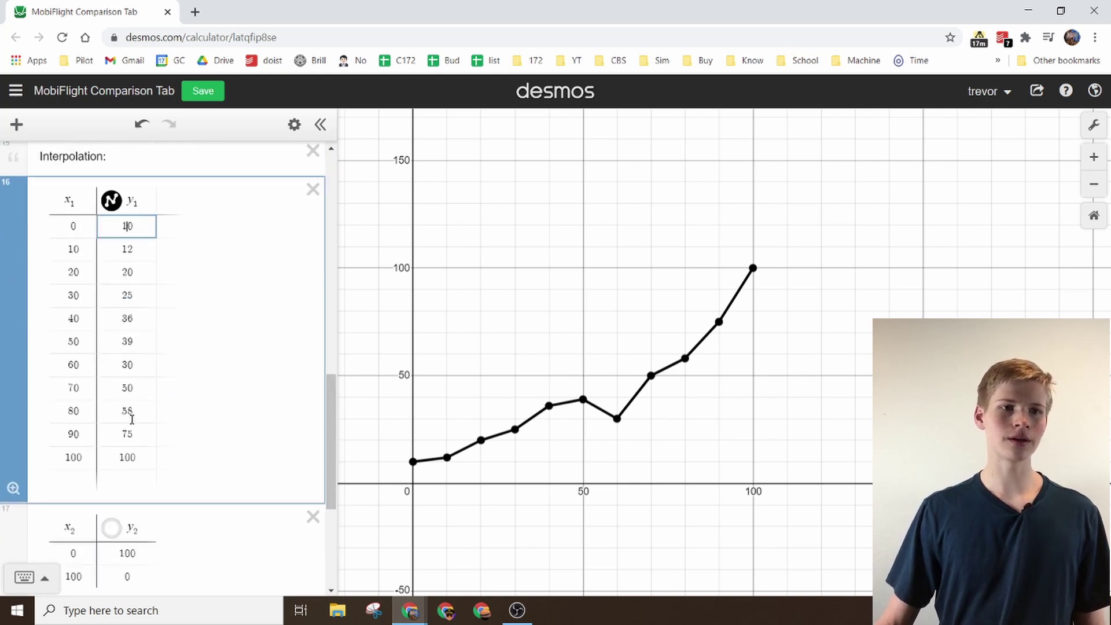
{"action": "scroll", "coordinate": [143, 384], "scroll_direction": "down", "scroll_amount": 4}
{"action": "scroll", "coordinate": [141, 378], "scroll_direction": "up", "scroll_amount": 3}
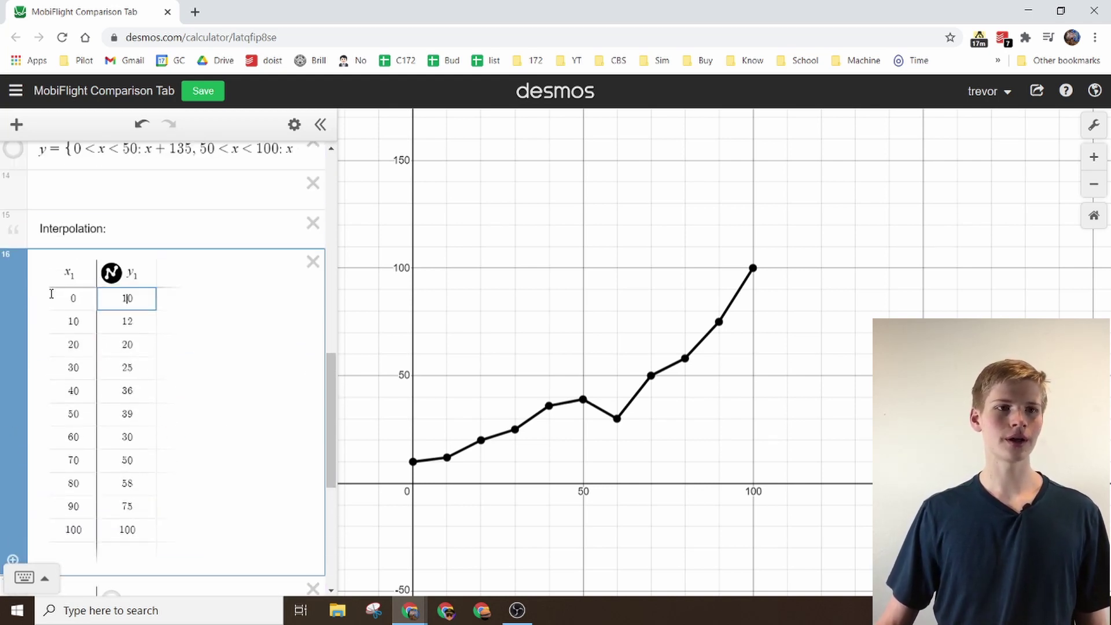
{"action": "left_click", "coordinate": [74, 296]}
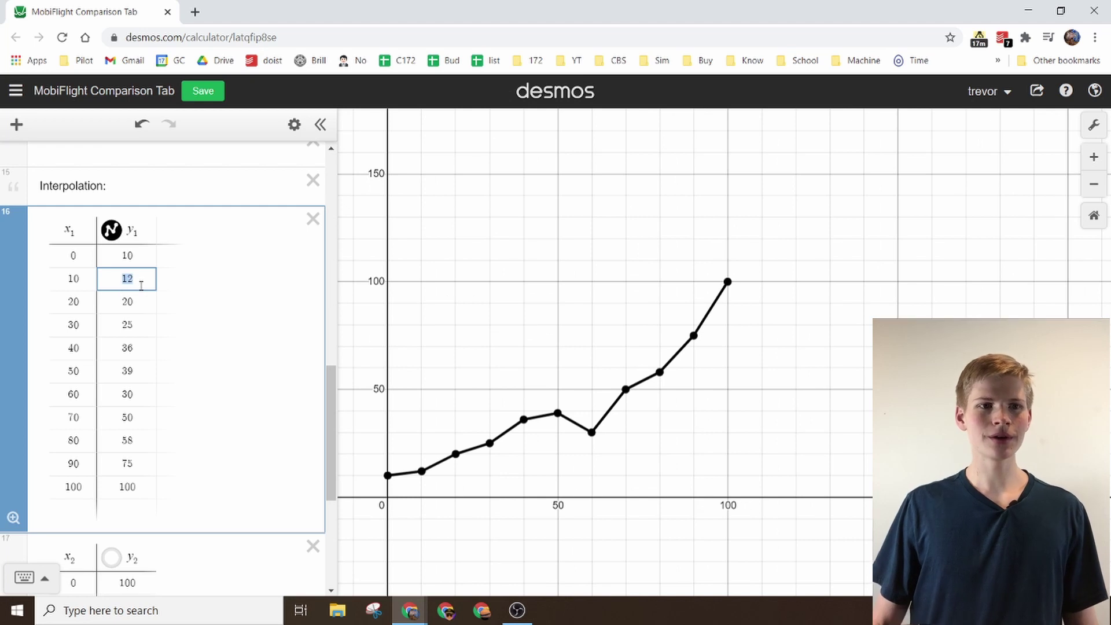
Step: Label the curve's point (60, 30) and select the matching y₁ value 30 in the table
{"action": "key", "text": "Up"}
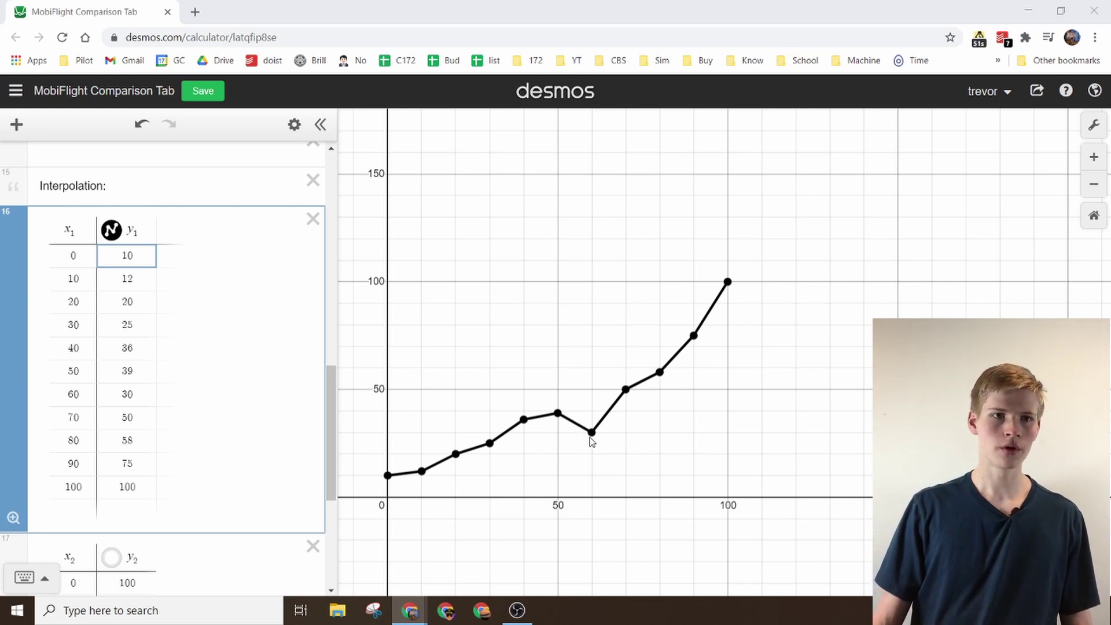
{"action": "left_click", "coordinate": [591, 437]}
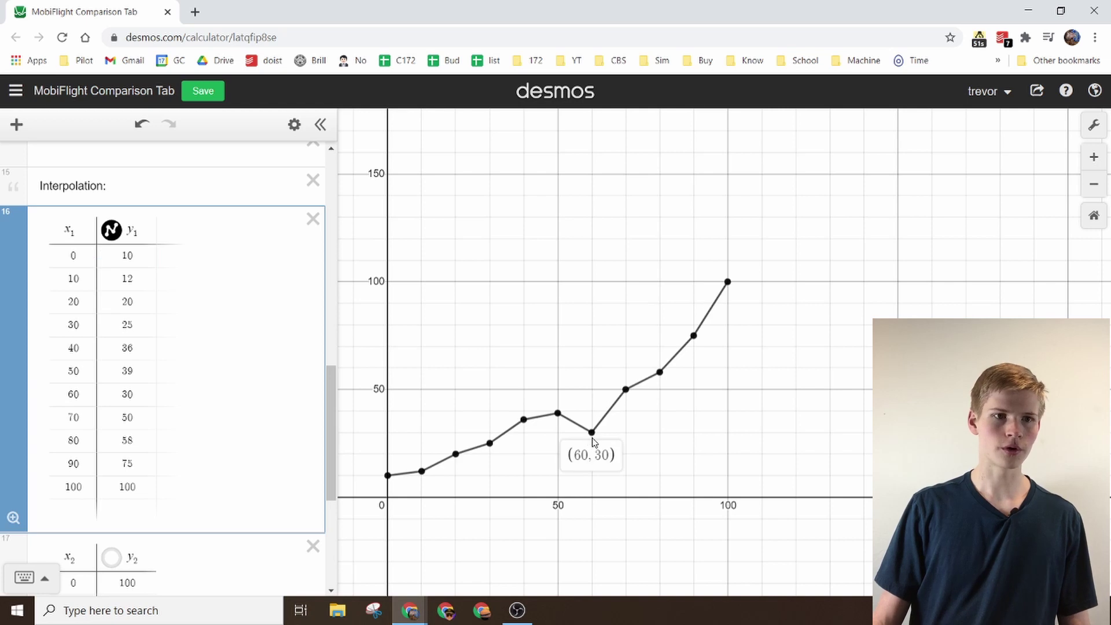
{"action": "double_click", "coordinate": [116, 396]}
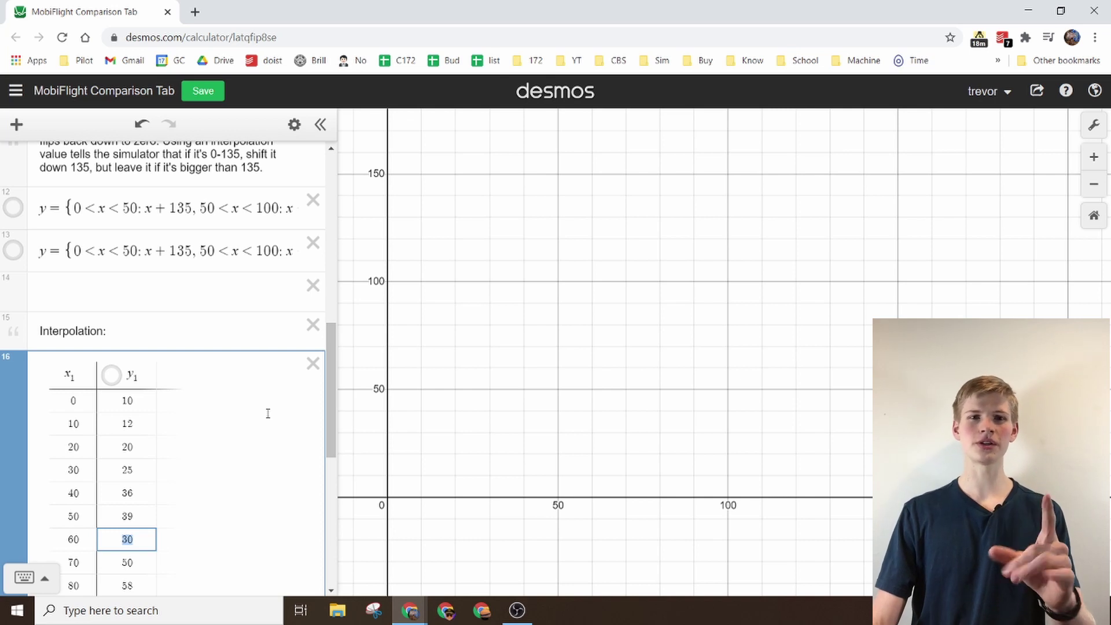
Step: Plot the x₂/y₂ table as an orange line and show the y = x line
{"action": "scroll", "coordinate": [137, 395], "scroll_direction": "down", "scroll_amount": 5}
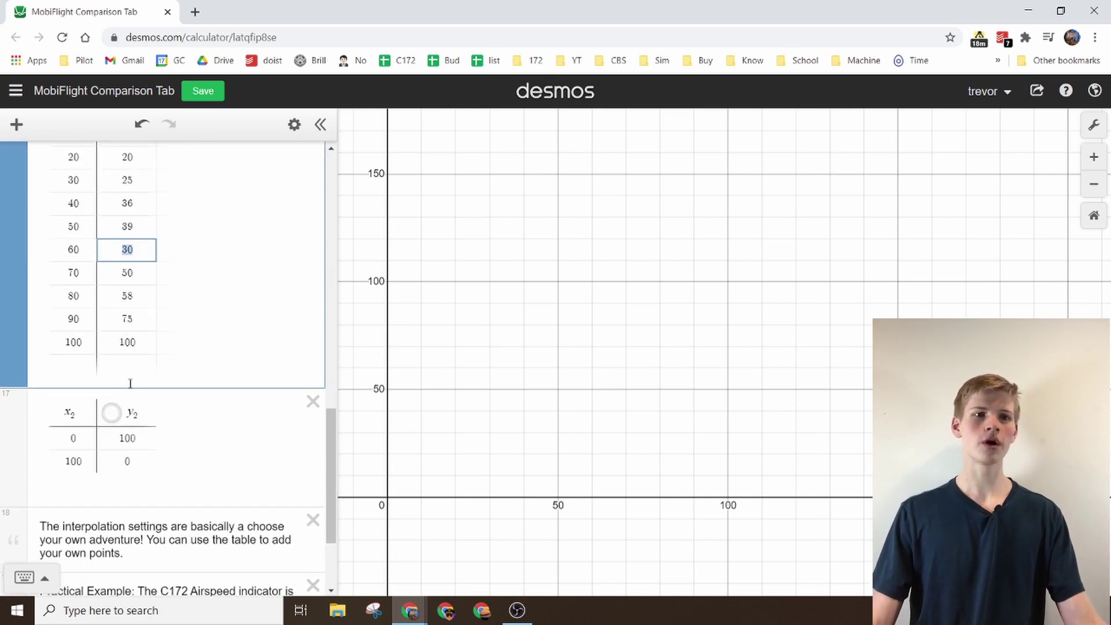
{"action": "left_click", "coordinate": [112, 413]}
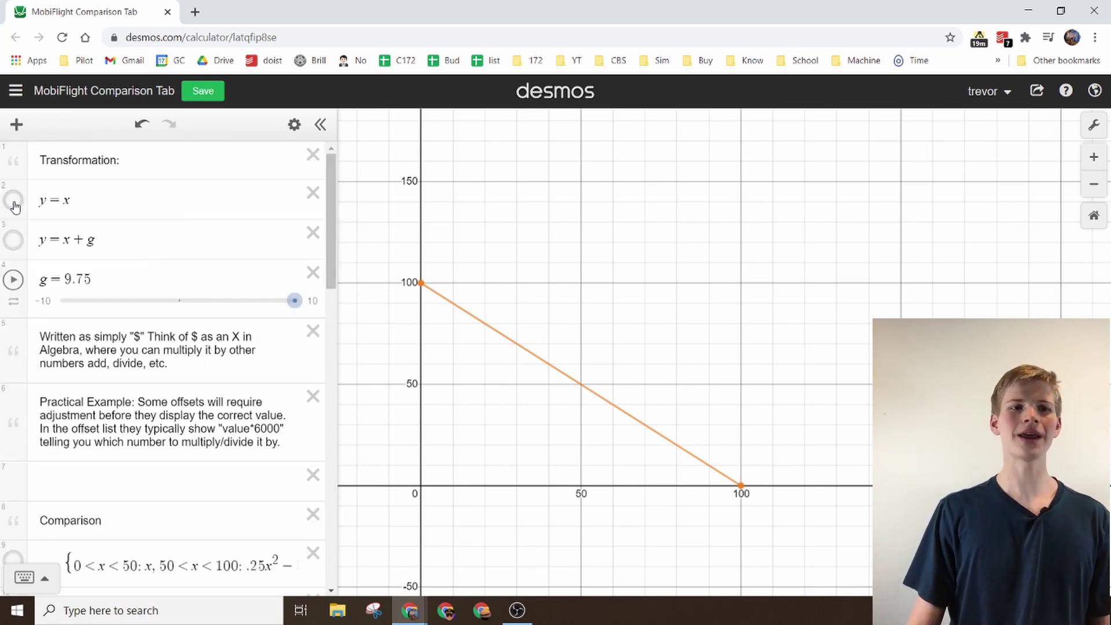
{"action": "left_click", "coordinate": [12, 201]}
Step: Toggle the orange descending line off and back on, then adjust the view
{"action": "left_click", "coordinate": [649, 423]}
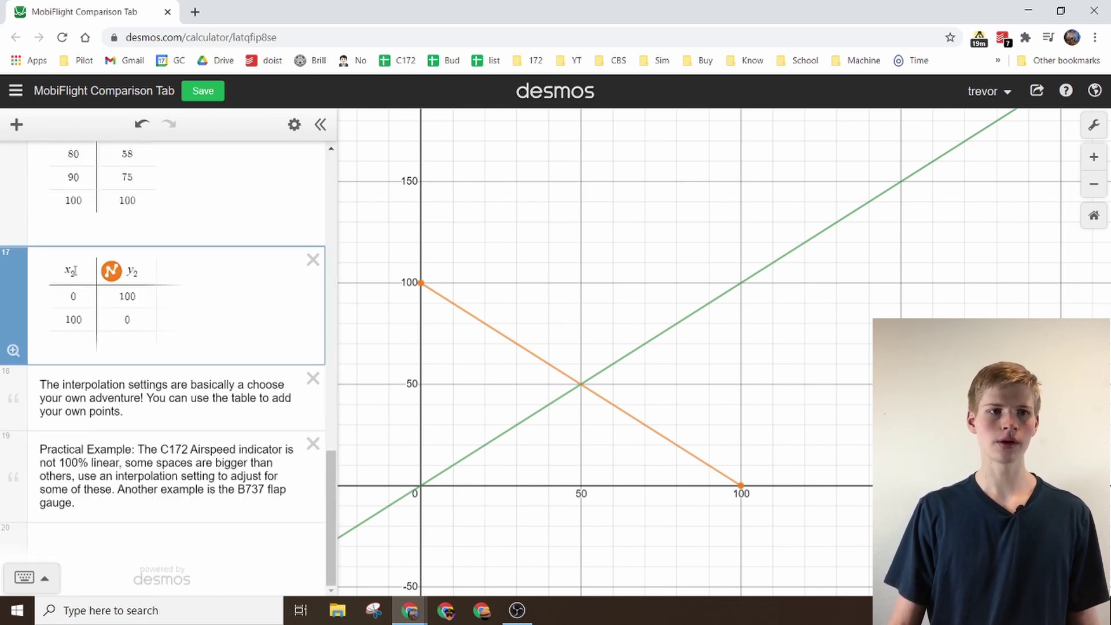
{"action": "left_click", "coordinate": [111, 271]}
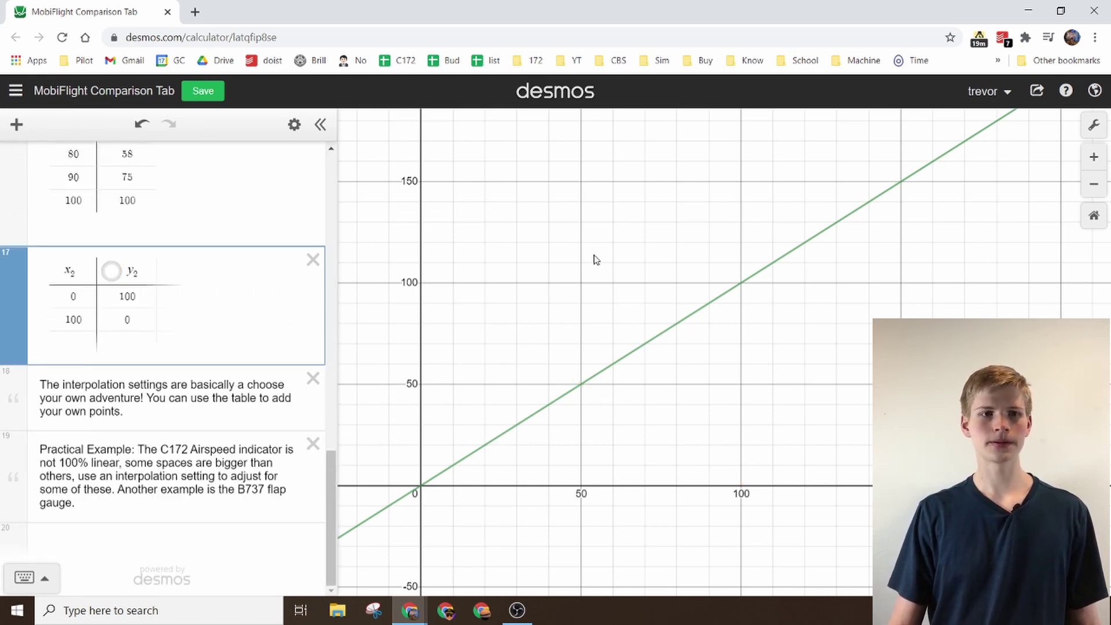
{"action": "left_click", "coordinate": [110, 271]}
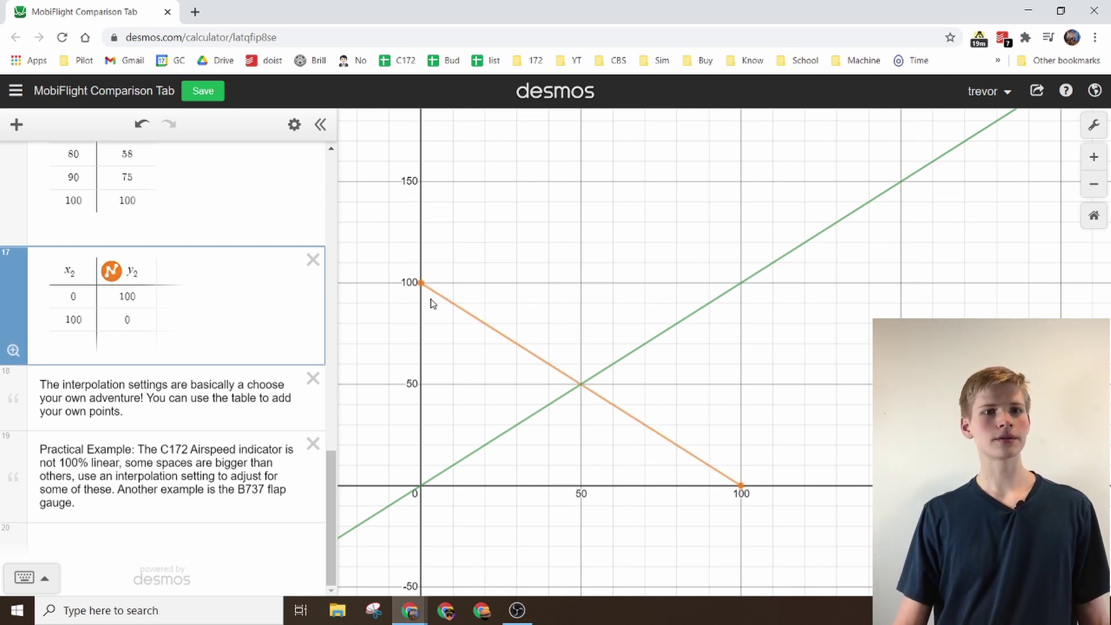
{"action": "left_click_drag", "start_coordinate": [424, 295], "coordinate": [416, 283]}
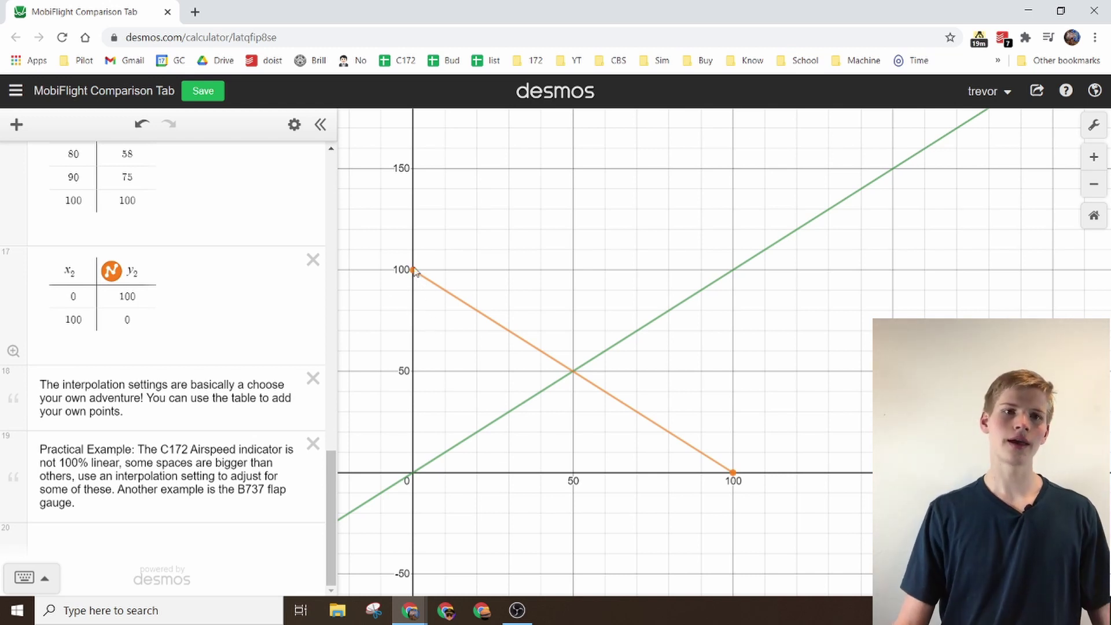
{"action": "left_click_drag", "start_coordinate": [409, 280], "coordinate": [406, 281]}
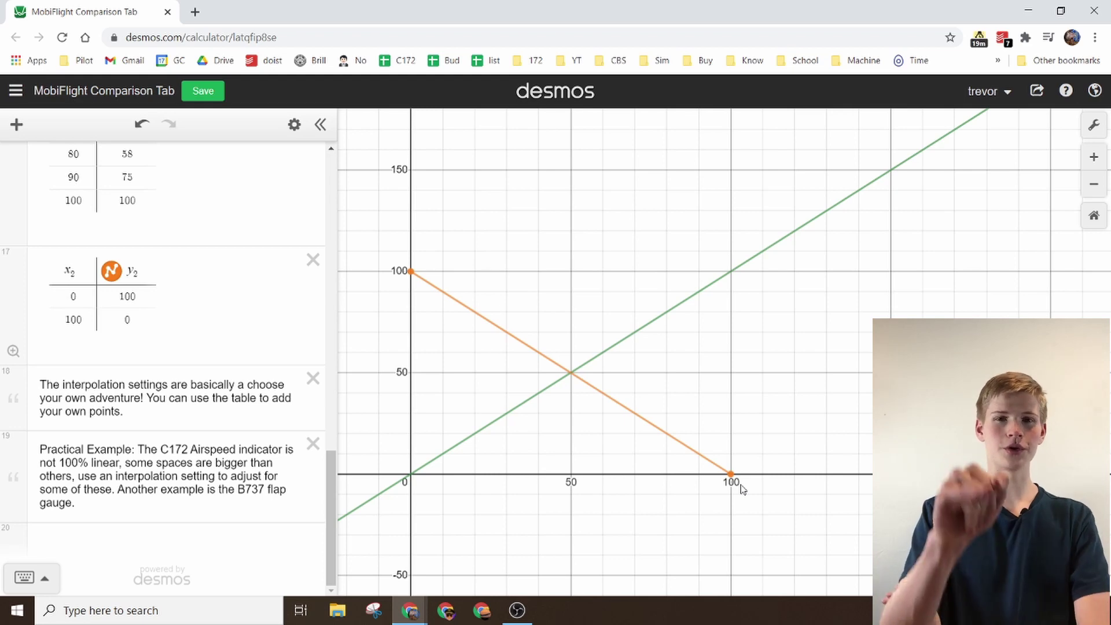
Step: Check the tables' endpoint values: y₂ = 0 at x₂ = 100, and x₁ from 0 to 100
{"action": "left_click", "coordinate": [125, 315]}
{"action": "scroll", "coordinate": [103, 248], "scroll_direction": "up", "scroll_amount": 4}
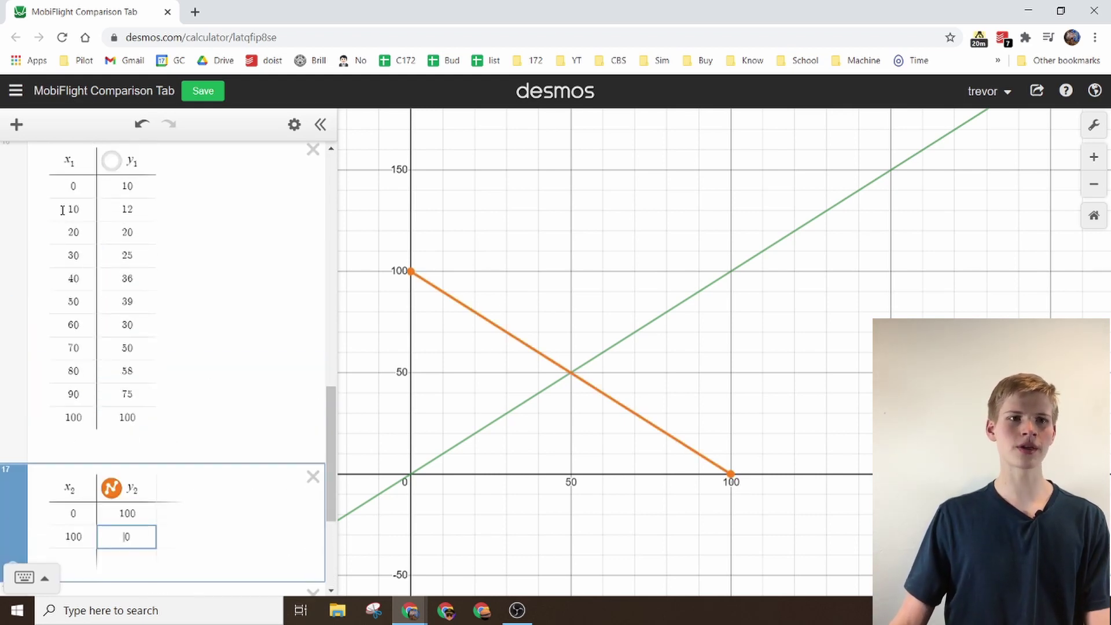
{"action": "left_click", "coordinate": [75, 183]}
{"action": "scroll", "coordinate": [169, 183], "scroll_direction": "up", "scroll_amount": 3}
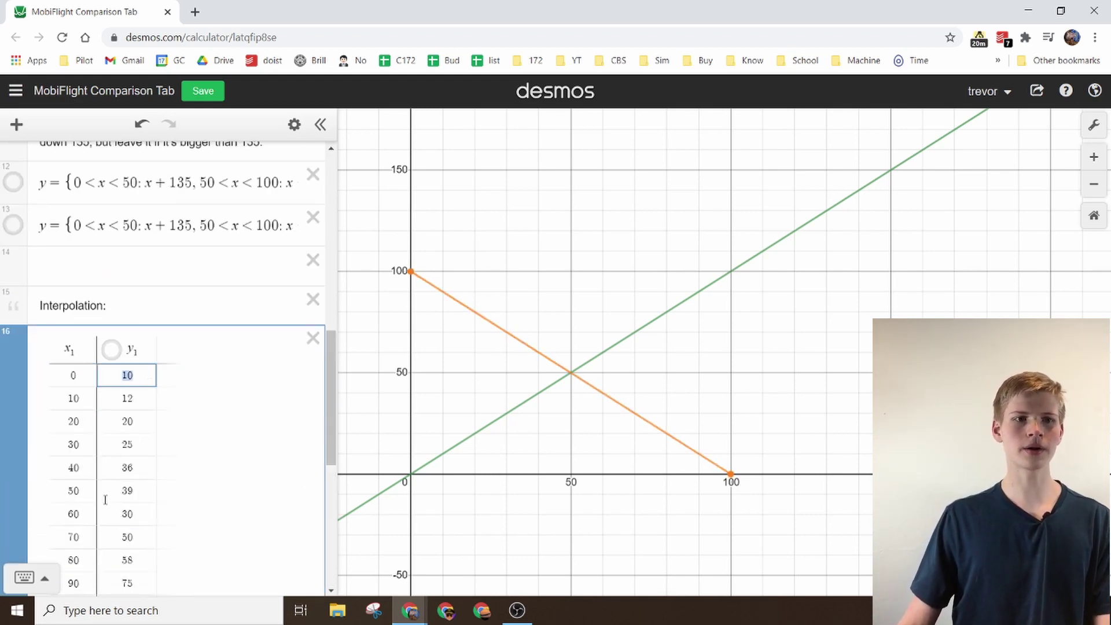
{"action": "scroll", "coordinate": [112, 413], "scroll_direction": "down", "scroll_amount": 5}
{"action": "left_click", "coordinate": [80, 314]}
{"action": "scroll", "coordinate": [168, 330], "scroll_direction": "up", "scroll_amount": 3}
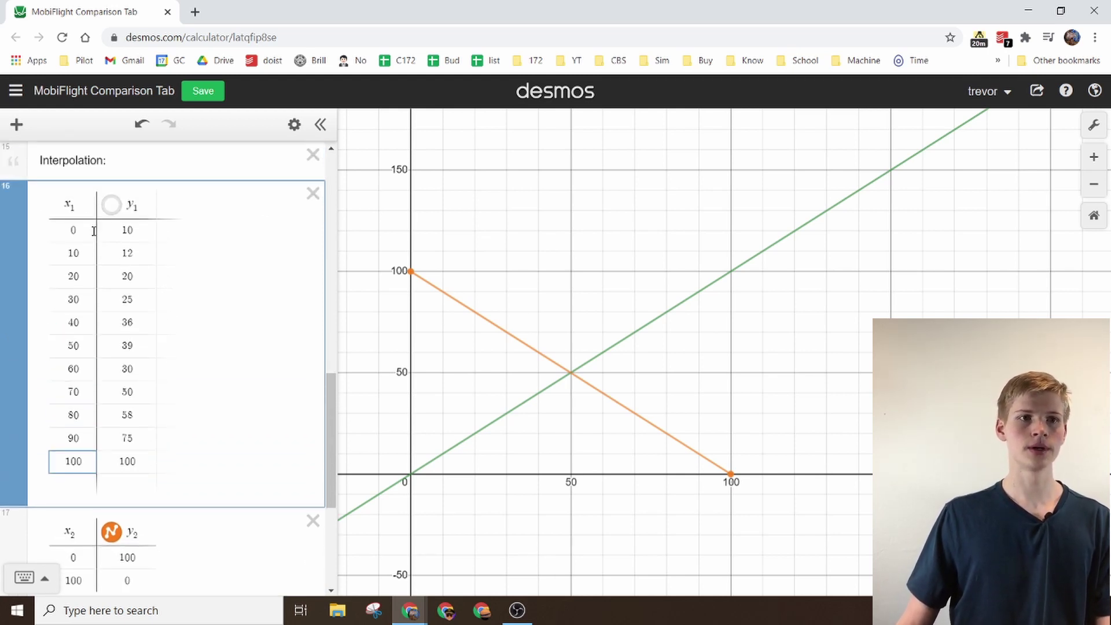
{"action": "double_click", "coordinate": [91, 230]}
{"action": "scroll", "coordinate": [156, 266], "scroll_direction": "up", "scroll_amount": 5}
{"action": "scroll", "coordinate": [104, 327], "scroll_direction": "down", "scroll_amount": 7}
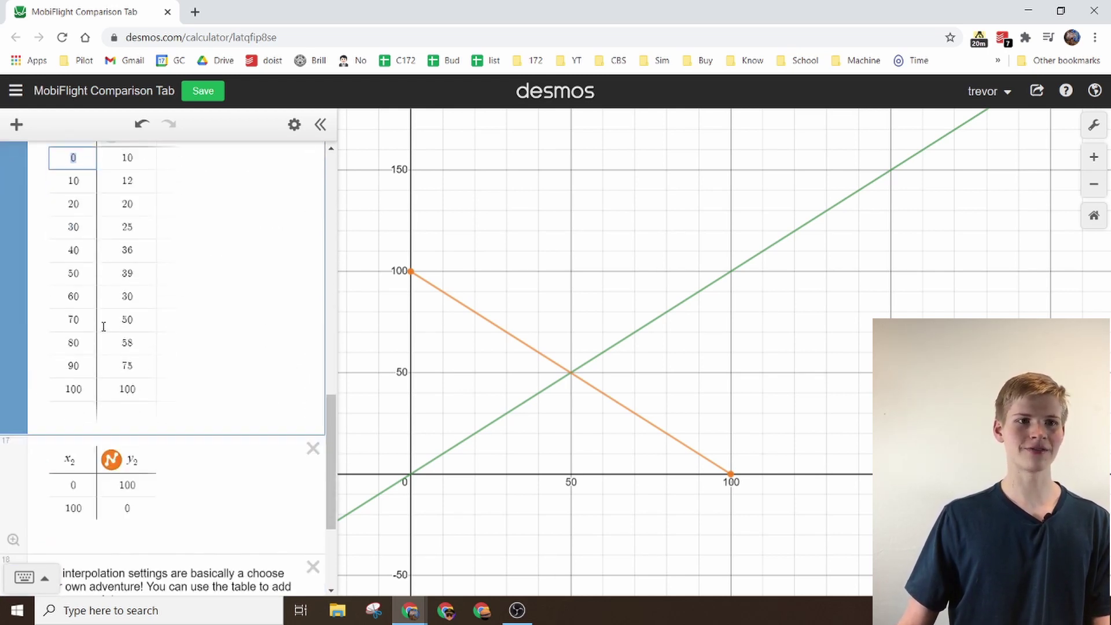
{"action": "scroll", "coordinate": [104, 327], "scroll_direction": "up", "scroll_amount": 3}
Step: Plot the Interpolation table's points as a curve and hide the orange descending x₂/y₂ line
{"action": "left_click", "coordinate": [110, 276]}
{"action": "scroll", "coordinate": [114, 307], "scroll_direction": "down", "scroll_amount": 6}
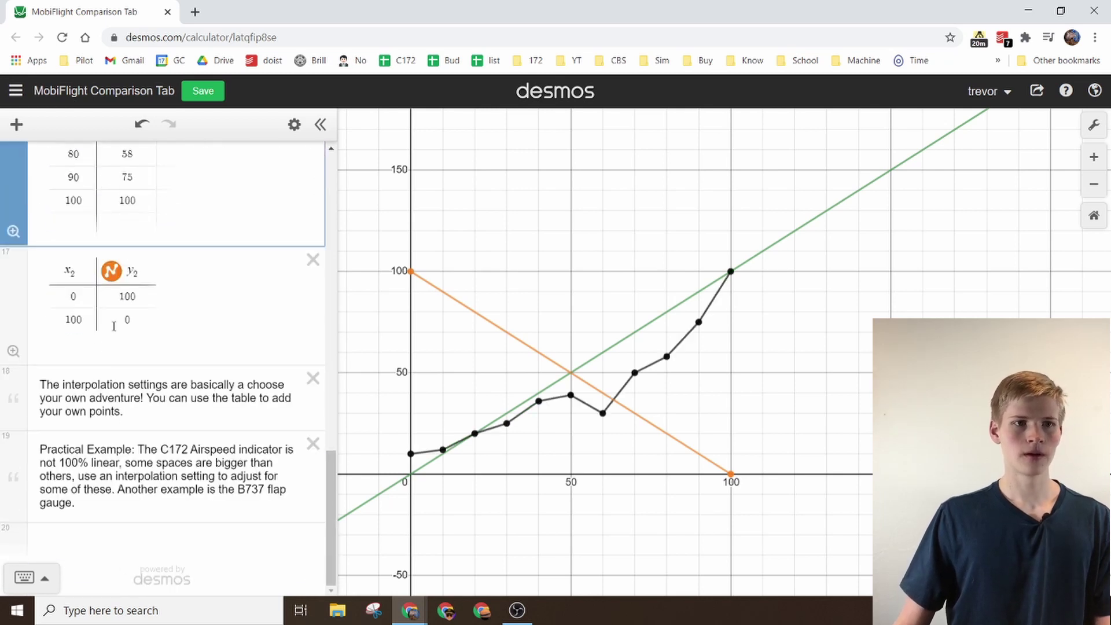
{"action": "left_click", "coordinate": [111, 270]}
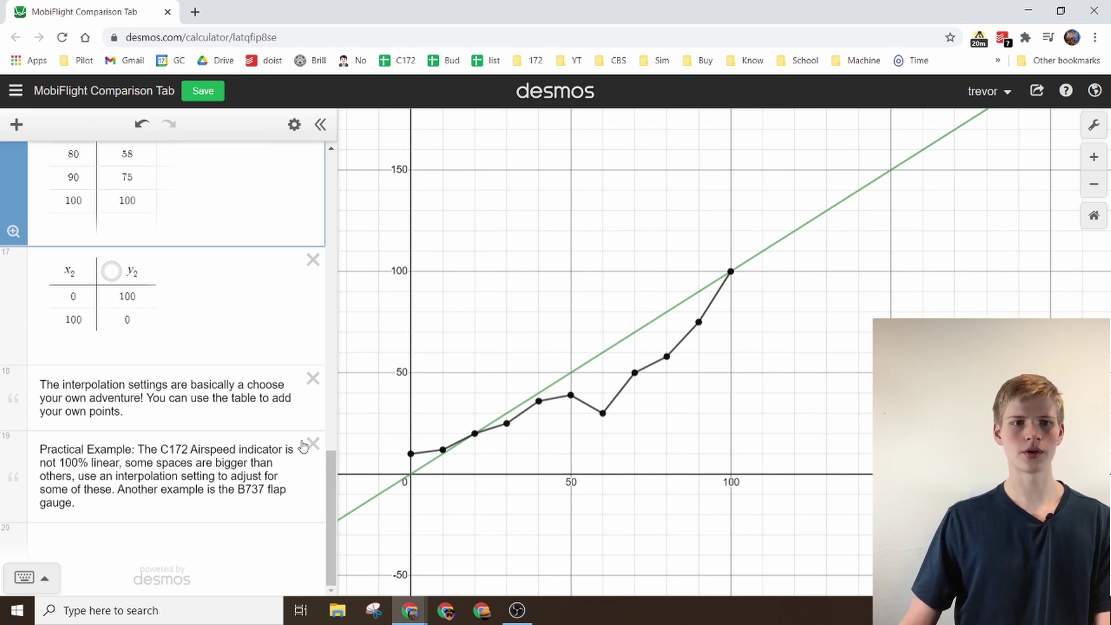
Step: Label the black curve's start point (0, 10) and end point (100, 100)
{"action": "left_click", "coordinate": [411, 455]}
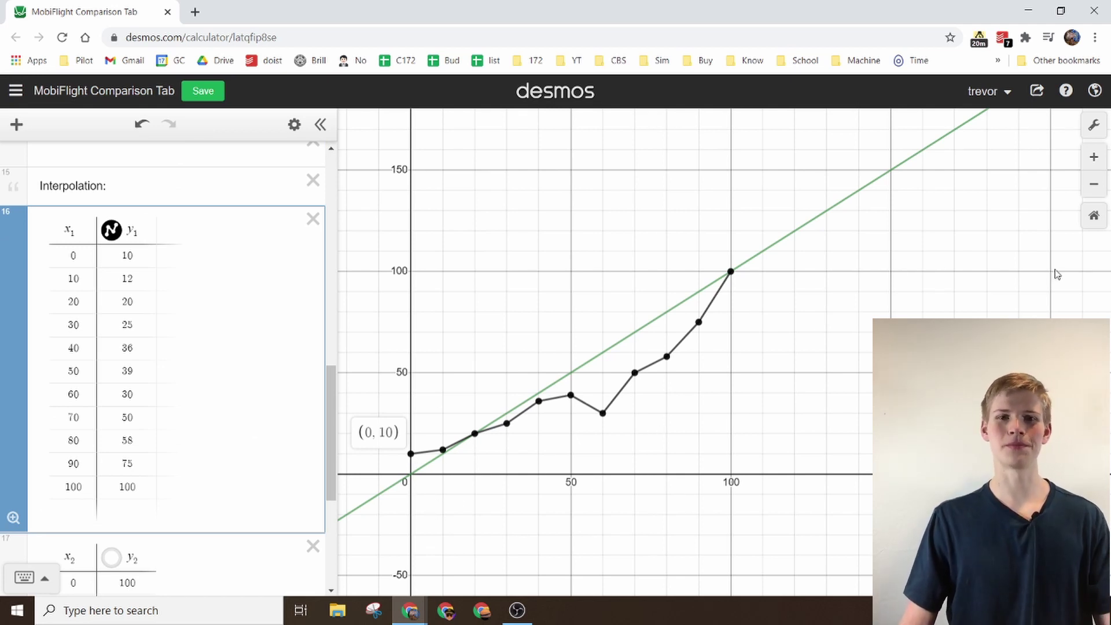
{"action": "left_click", "coordinate": [731, 272]}
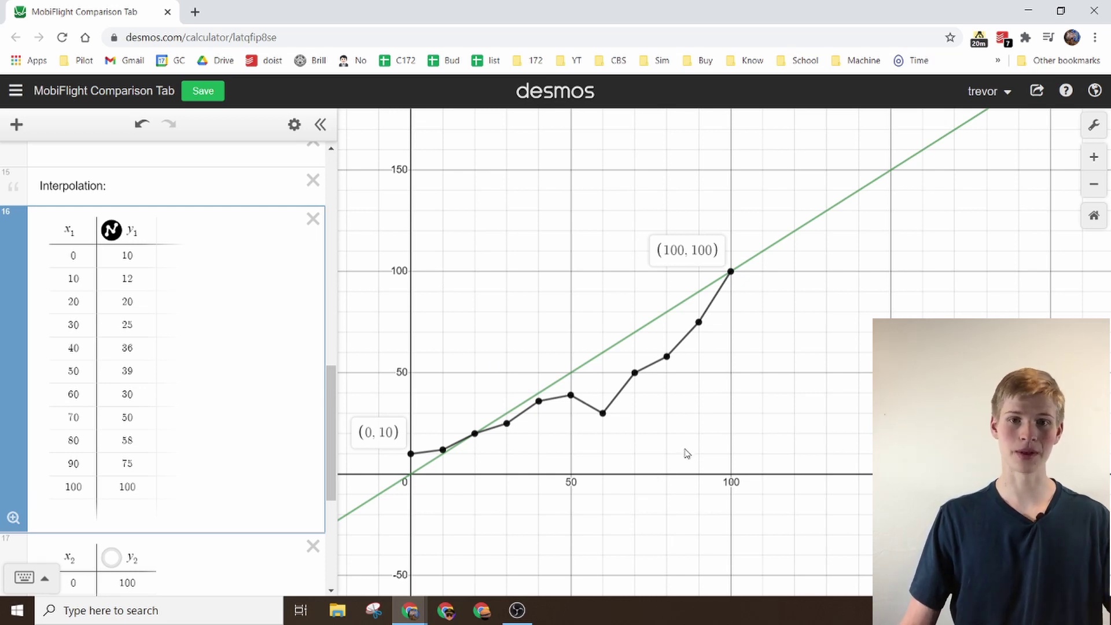
{"action": "scroll", "coordinate": [502, 566], "scroll_direction": "down", "scroll_amount": 3}
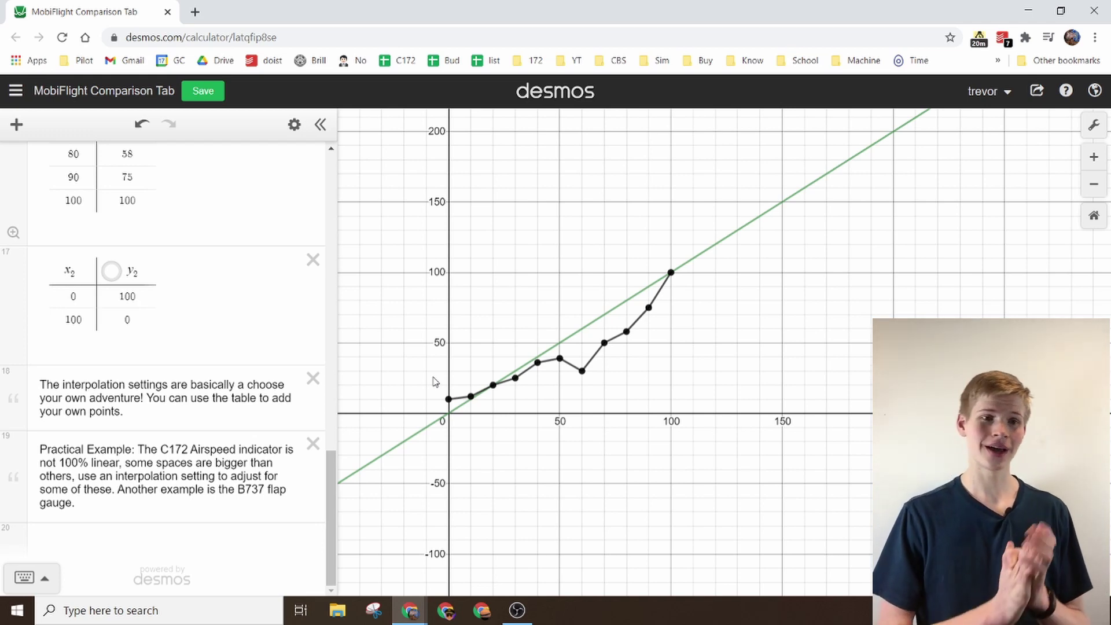
Step: In a new tab, image-search 'c172 airspeed indicator' and open a full-size gauge photo
{"action": "left_click", "coordinate": [195, 11]}
{"action": "type", "text": "C"}
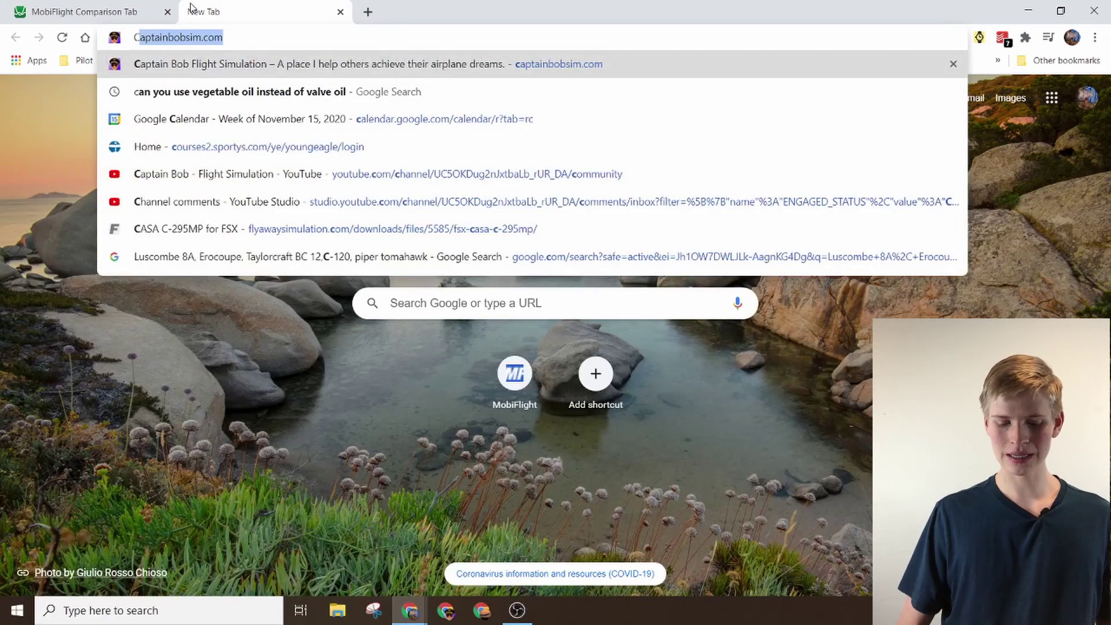
{"action": "type", "text": "172 airsee"}
{"action": "key", "text": "Down"}
{"action": "key", "text": "Return"}
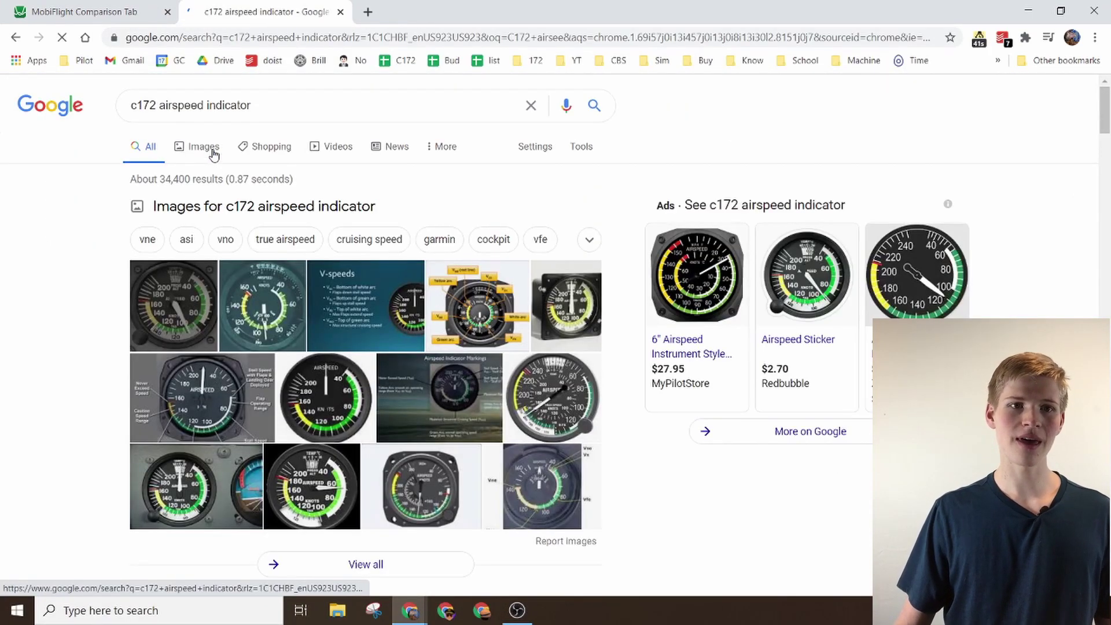
{"action": "left_click", "coordinate": [214, 153]}
{"action": "scroll", "coordinate": [309, 490], "scroll_direction": "down", "scroll_amount": 5}
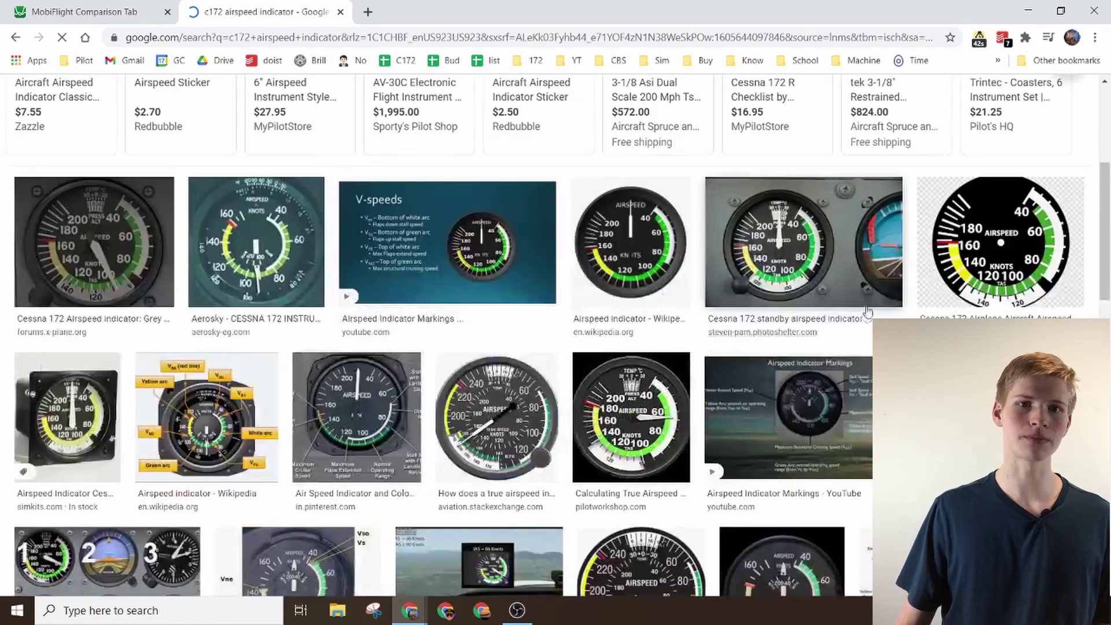
{"action": "left_click", "coordinate": [836, 260]}
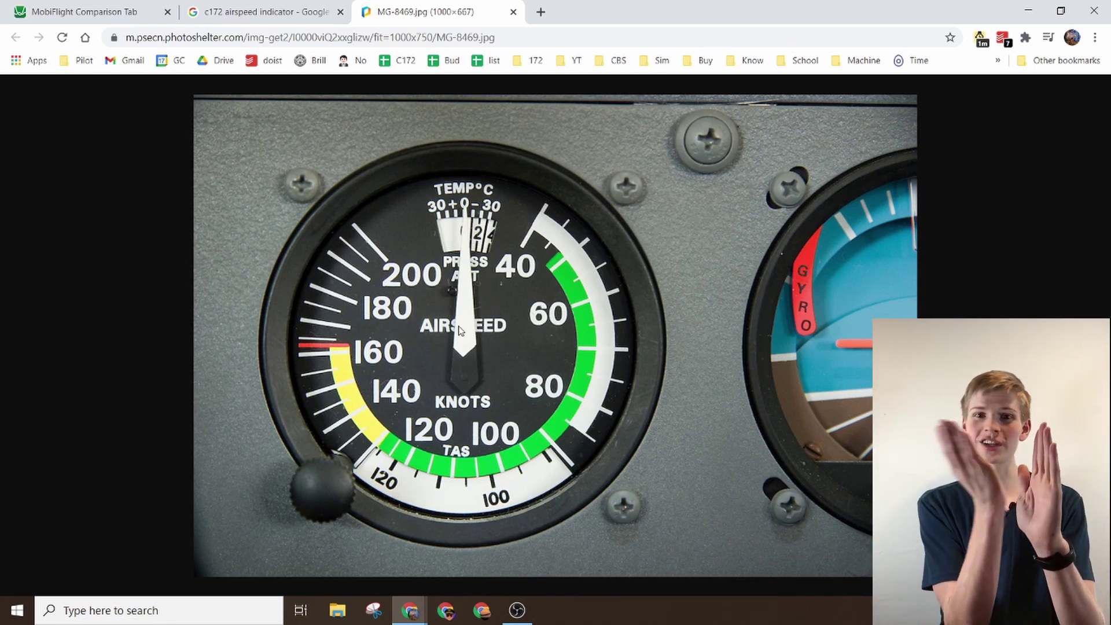
Step: In another new tab, search 'B737 flap indicator' and view the image results
{"action": "left_click", "coordinate": [540, 12]}
{"action": "type", "text": "B737 flap indicator"}
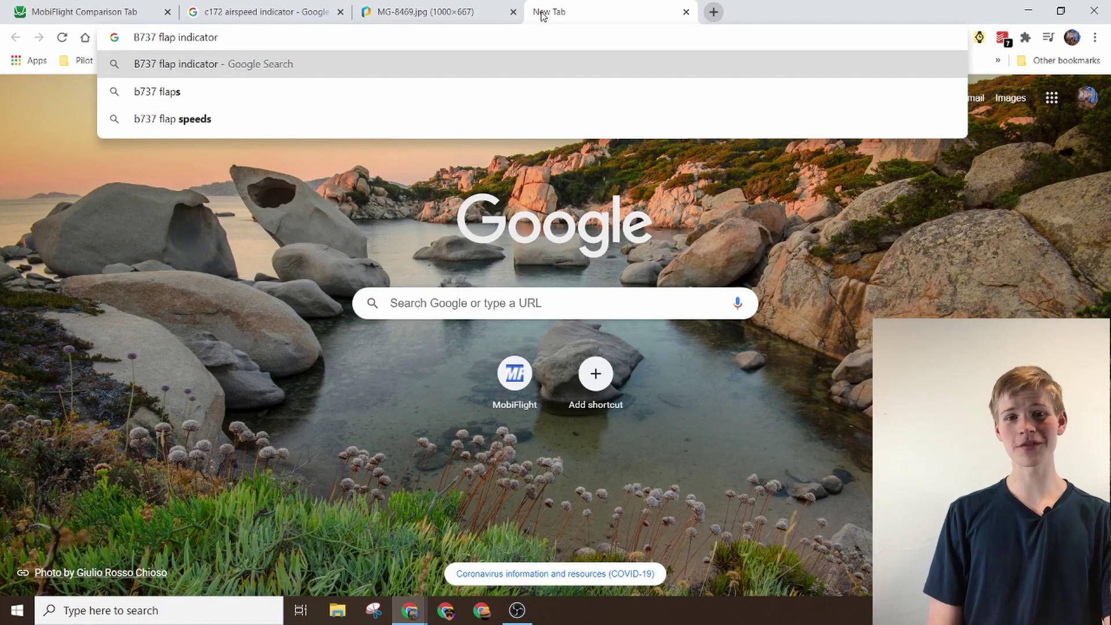
{"action": "key", "text": "Return"}
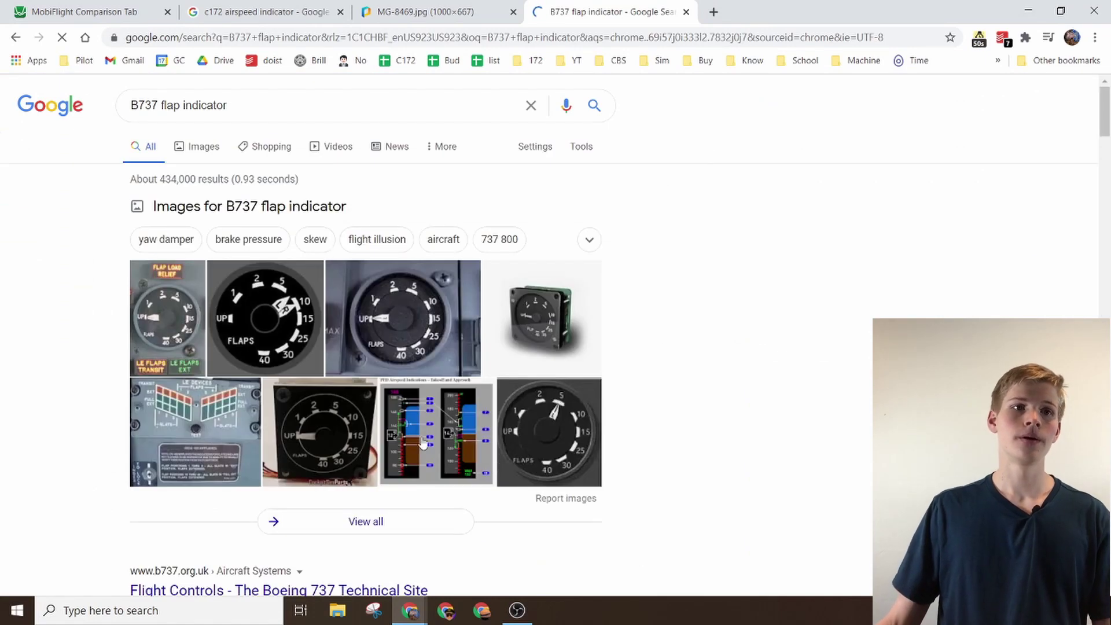
{"action": "left_click", "coordinate": [199, 148]}
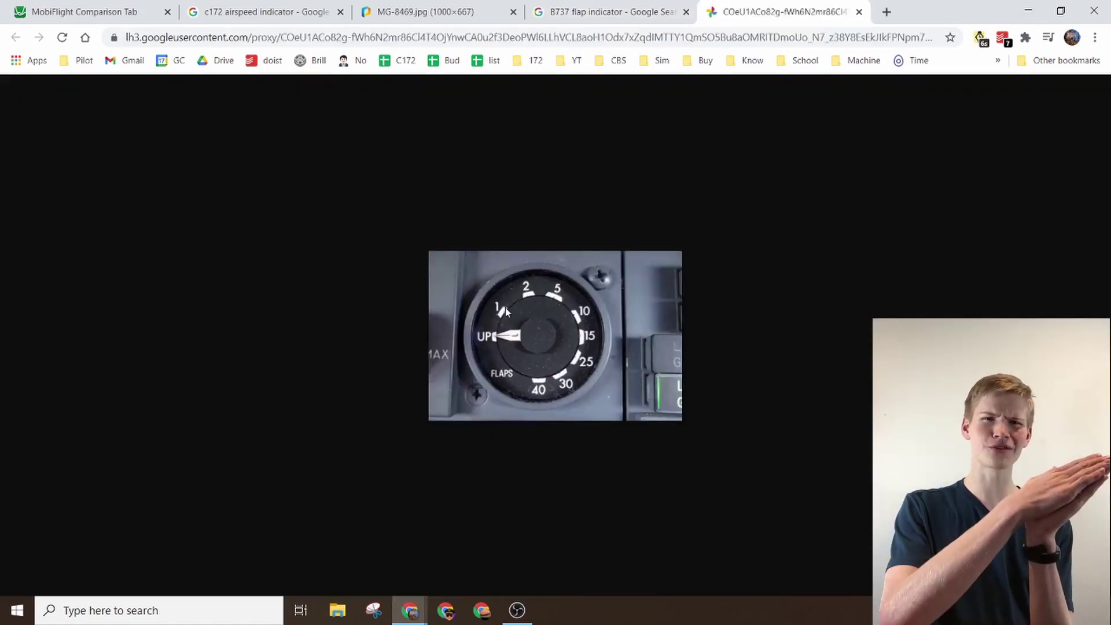